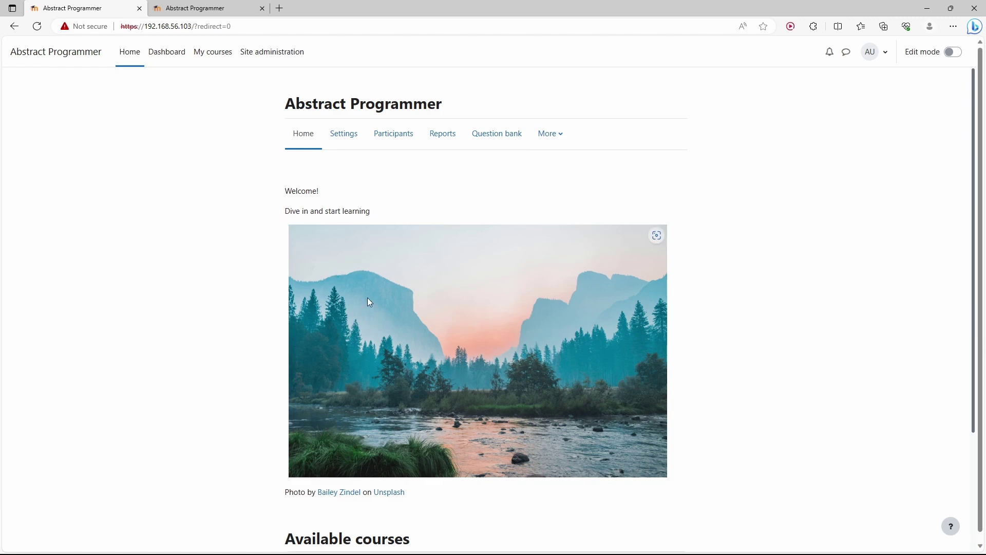
Step: Look over the course pages of Example course 1 and Another example course, returning to the site home page
scroll(424, 331, "down", 3)
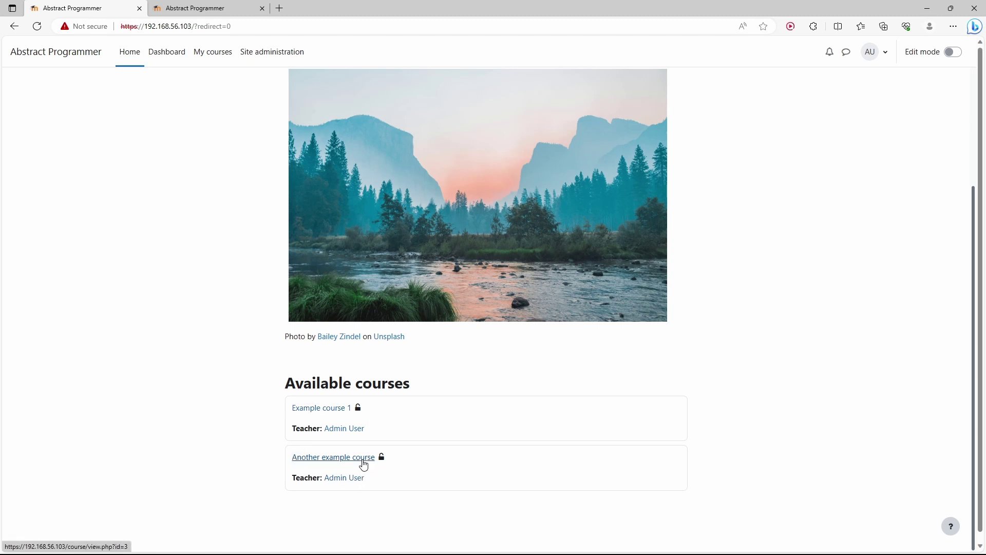
left_click(322, 408)
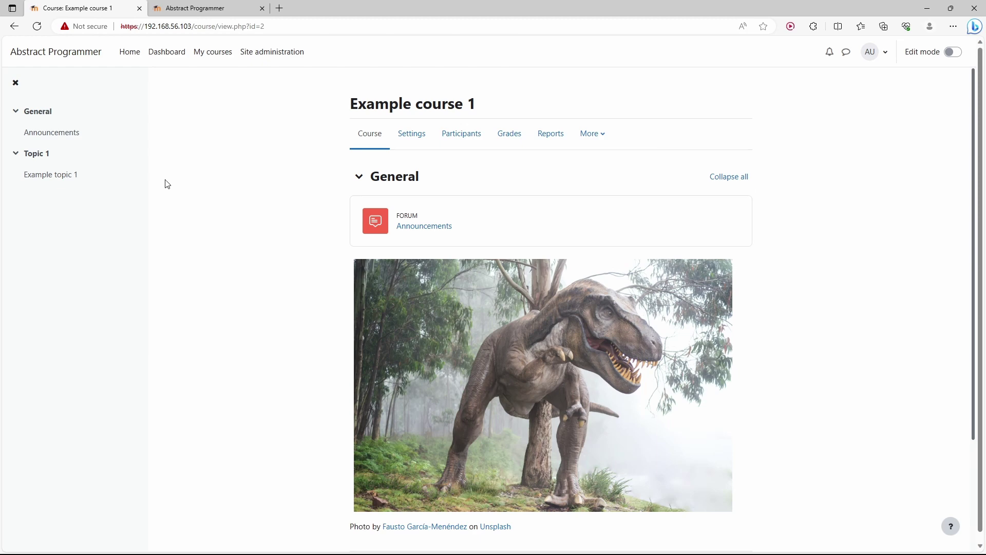
key("alt+Left")
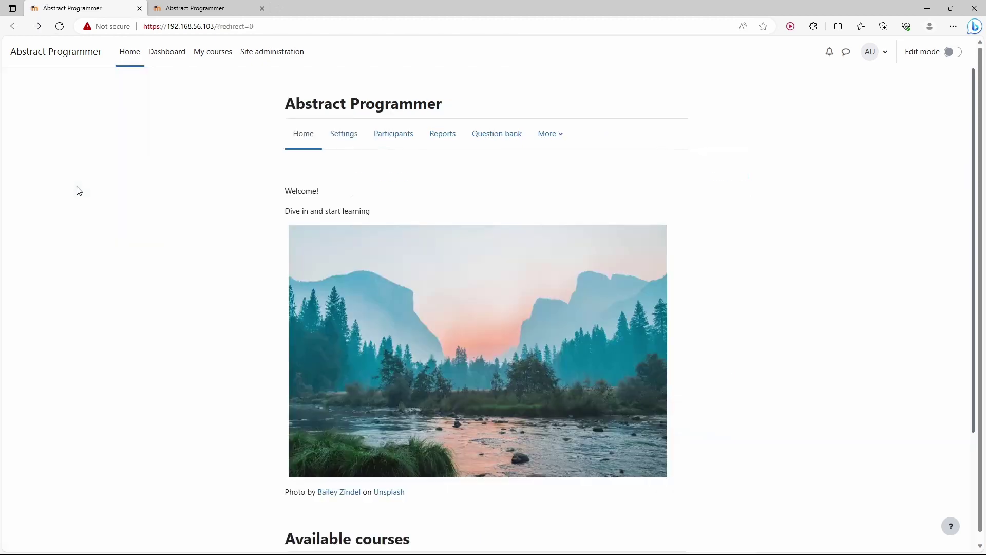
scroll(110, 268, "down", 3)
left_click(303, 456)
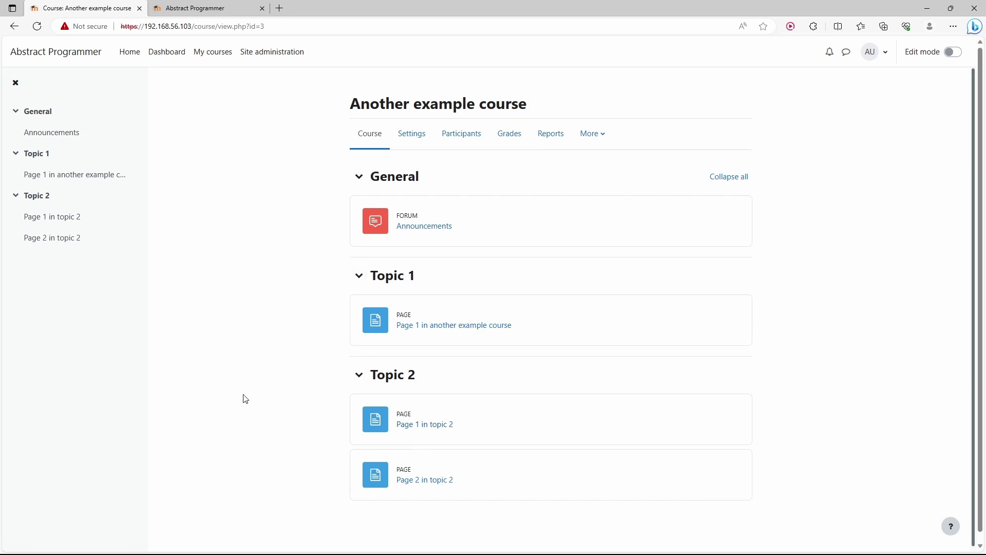
key("alt+Left")
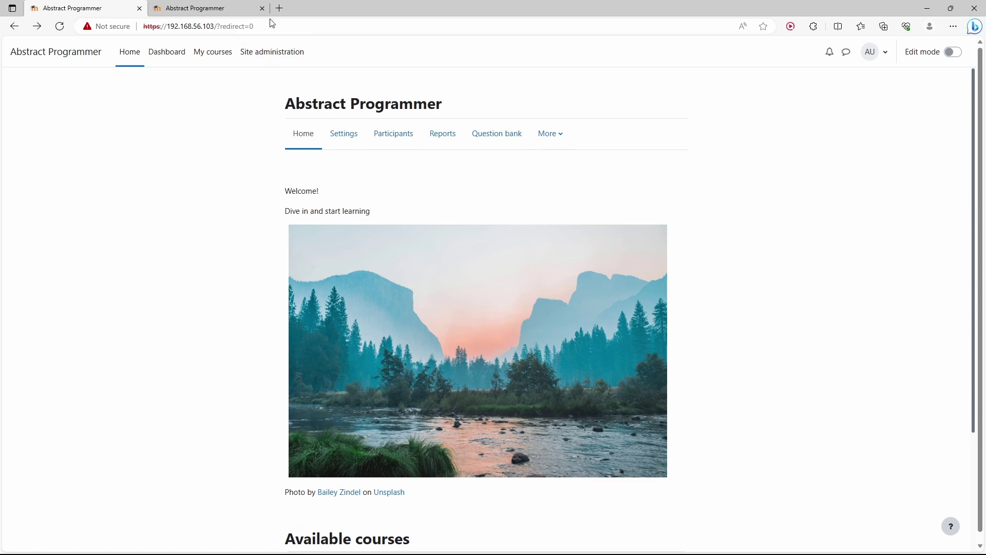
Step: Open docs.moodle.org in a new browser tab and go to the Site backup article under the administrator documentation
left_click(279, 8)
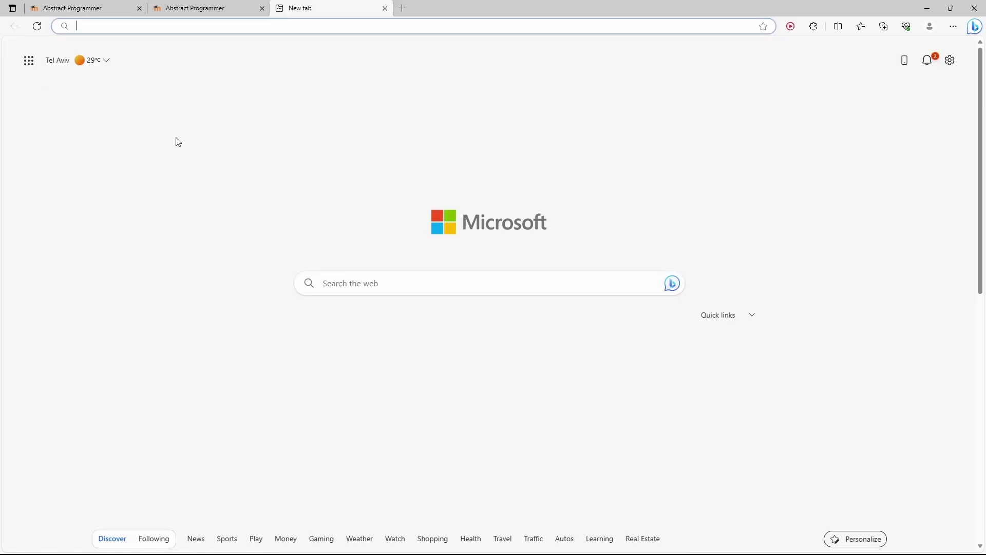
type("docs.moodle.org")
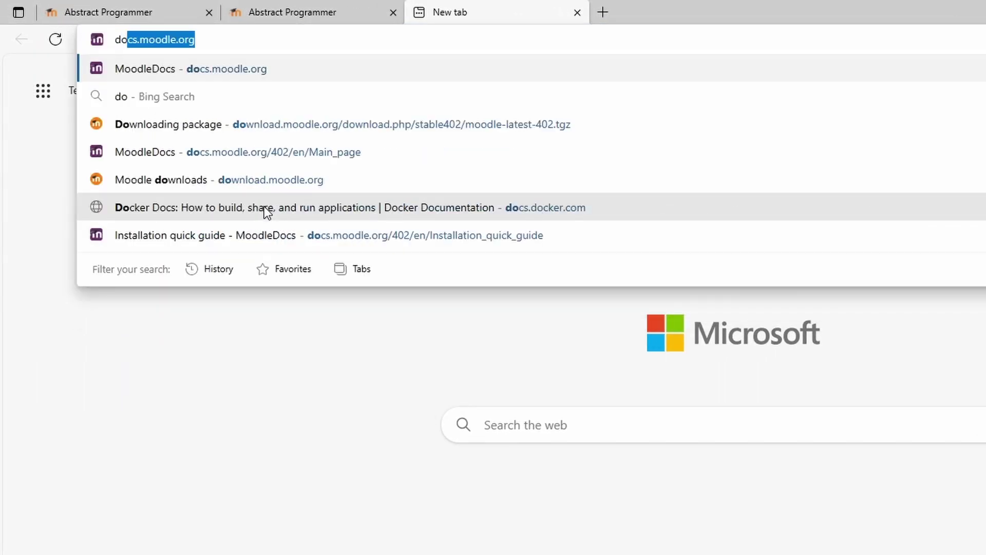
key("Return")
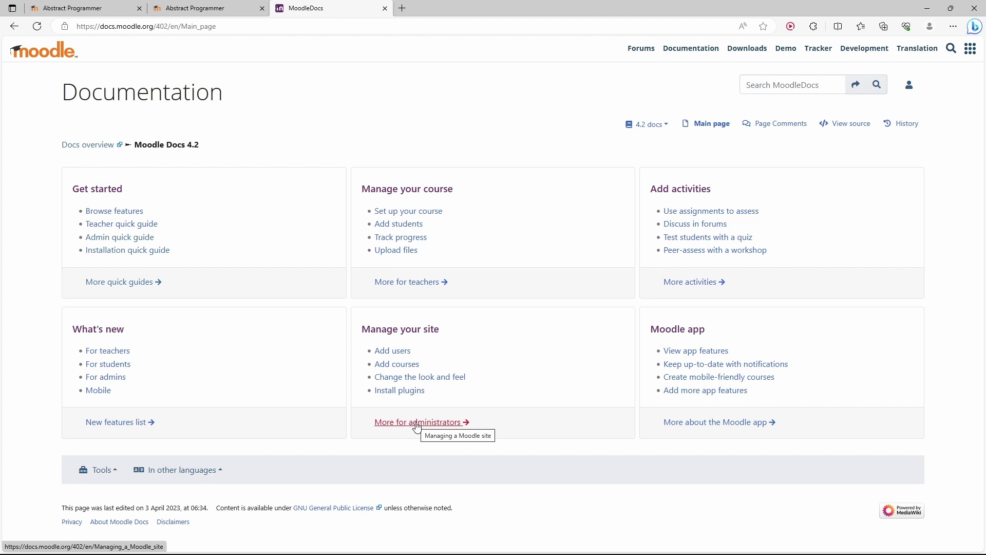
left_click(417, 428)
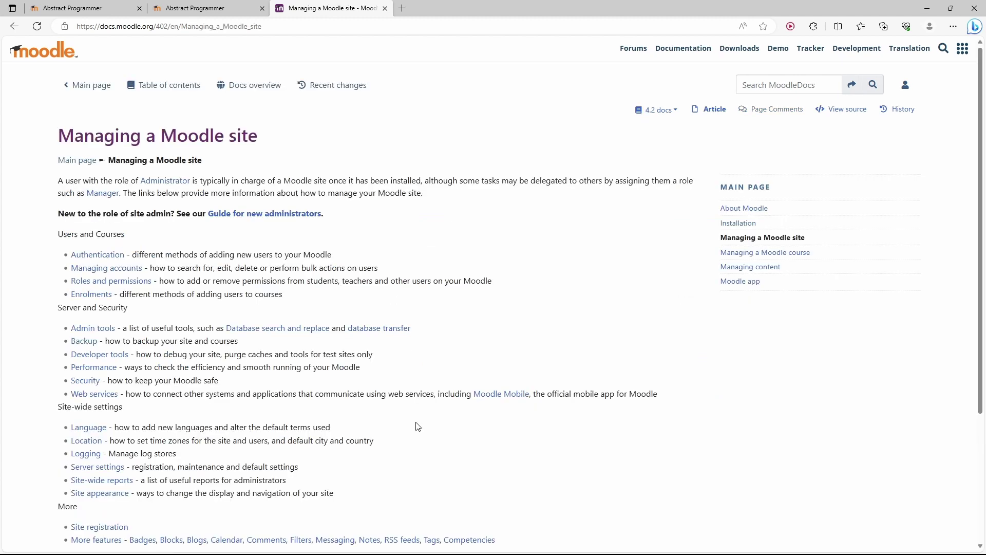
left_click(83, 343)
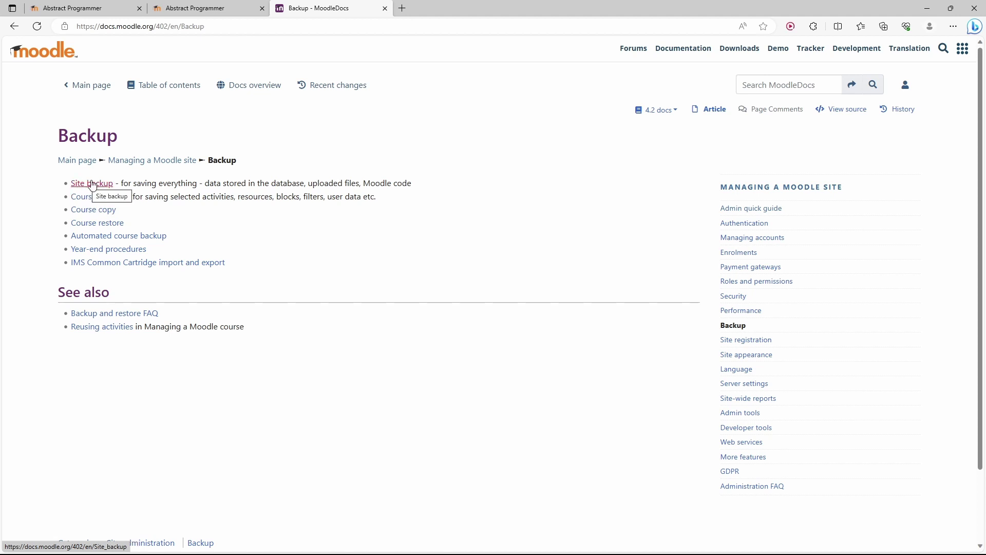
left_click(92, 184)
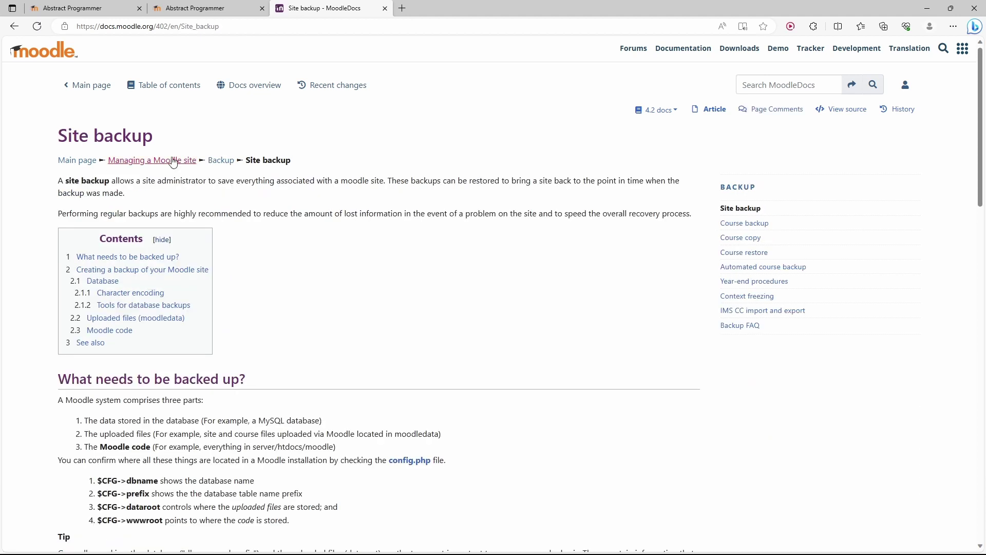
Step: Examine the Site backup article's sections on the Database, Uploaded files (moodledata) and Moodle code
scroll(399, 308, "down", 6)
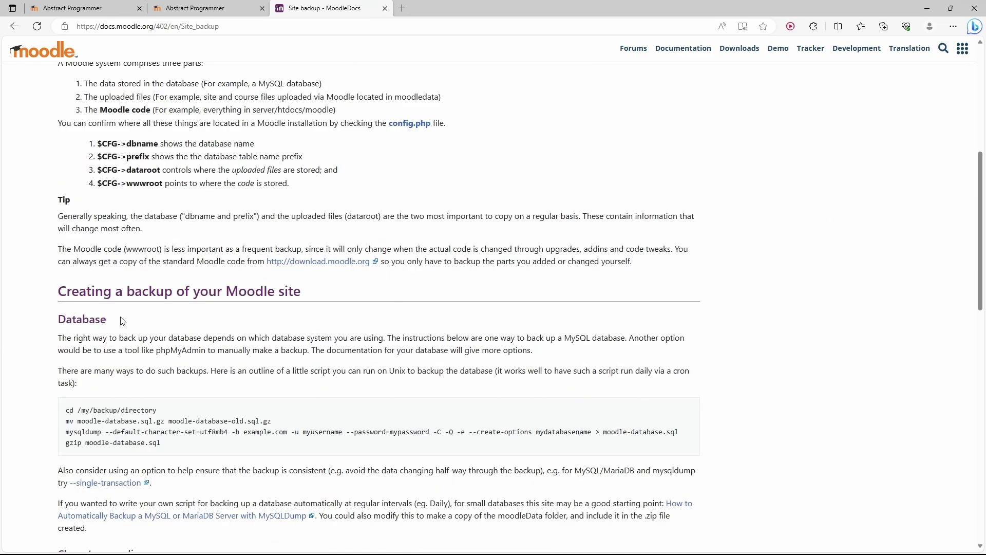
double_click(86, 317)
scroll(86, 317, "down", 8)
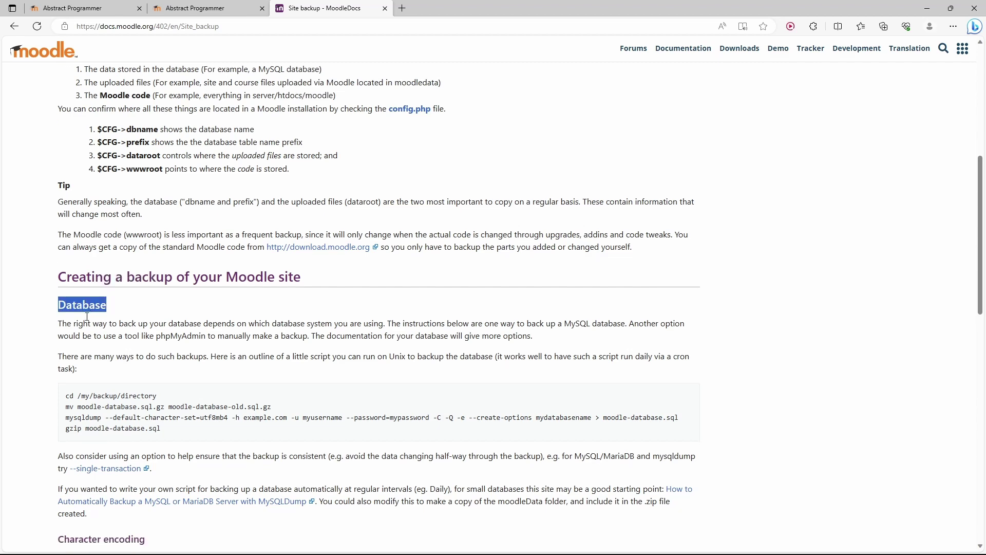
scroll(88, 317, "down", 1)
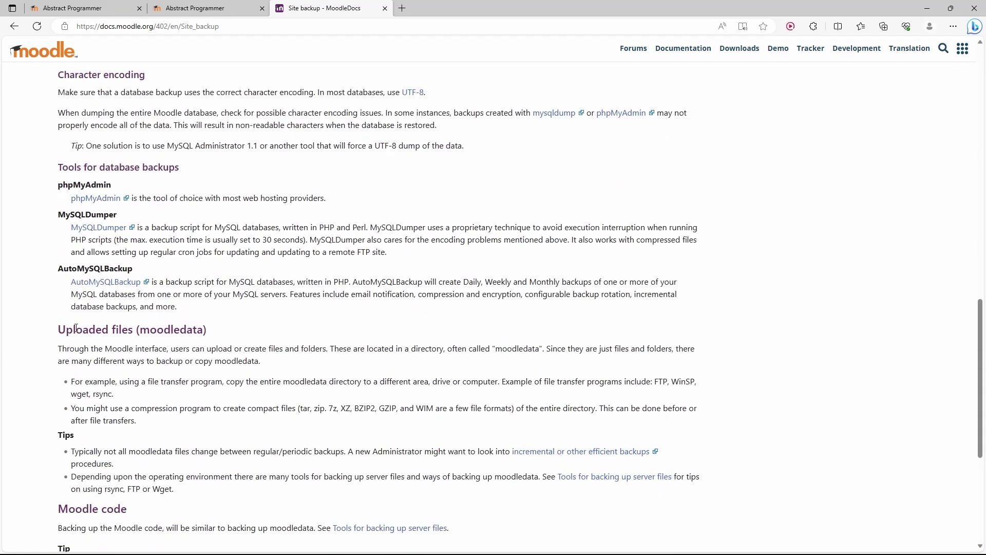
double_click(166, 329)
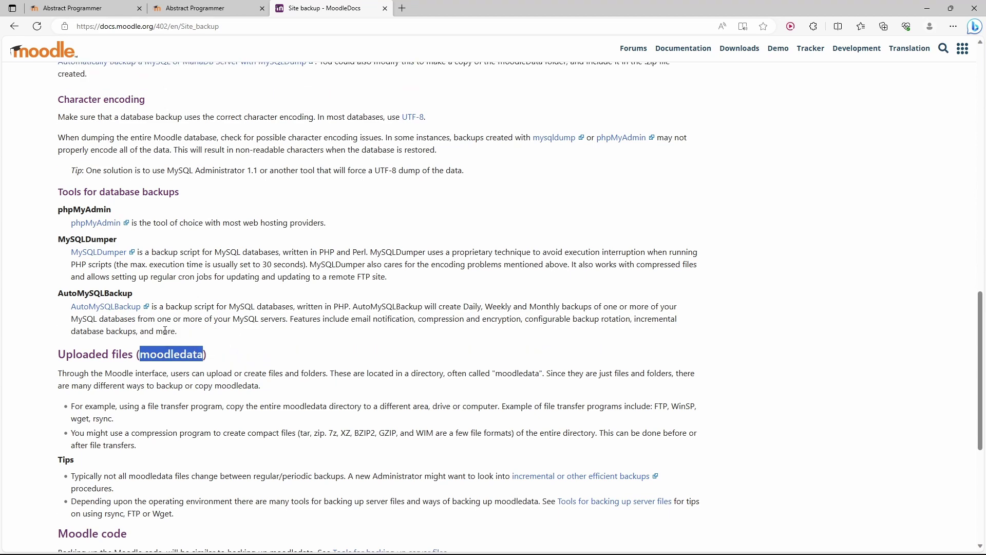
scroll(166, 333, "down", 4)
scroll(166, 334, "down", 1)
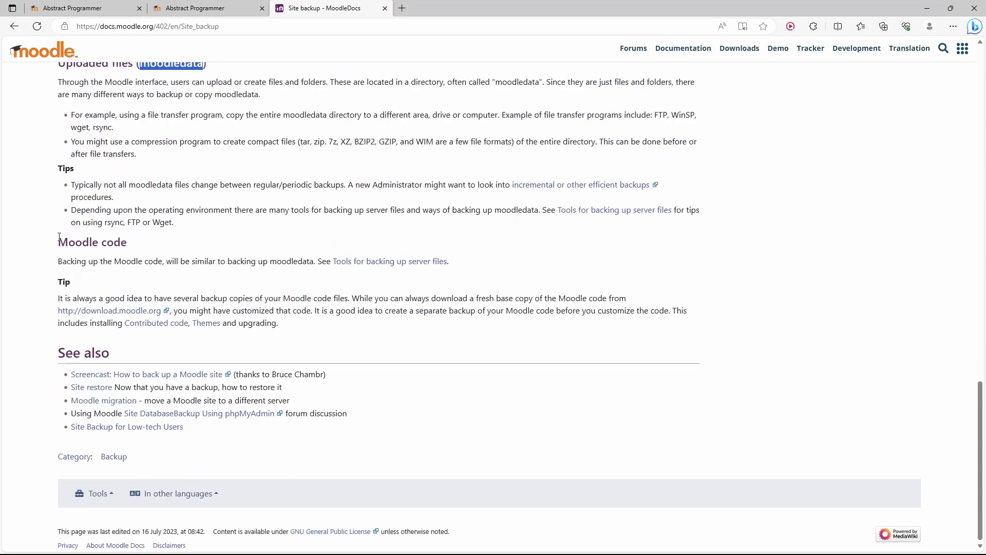
left_click_drag(58, 242, 142, 242)
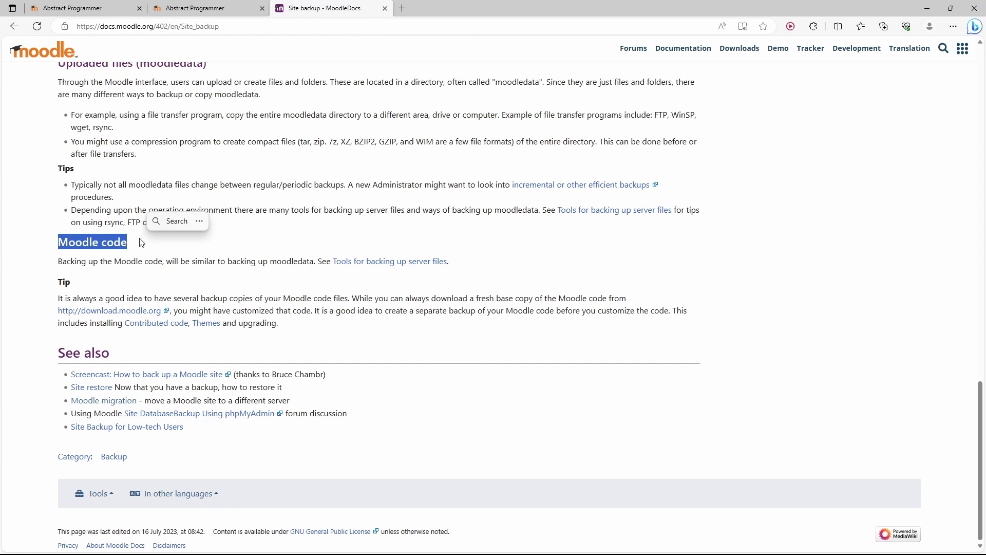
left_click(142, 243)
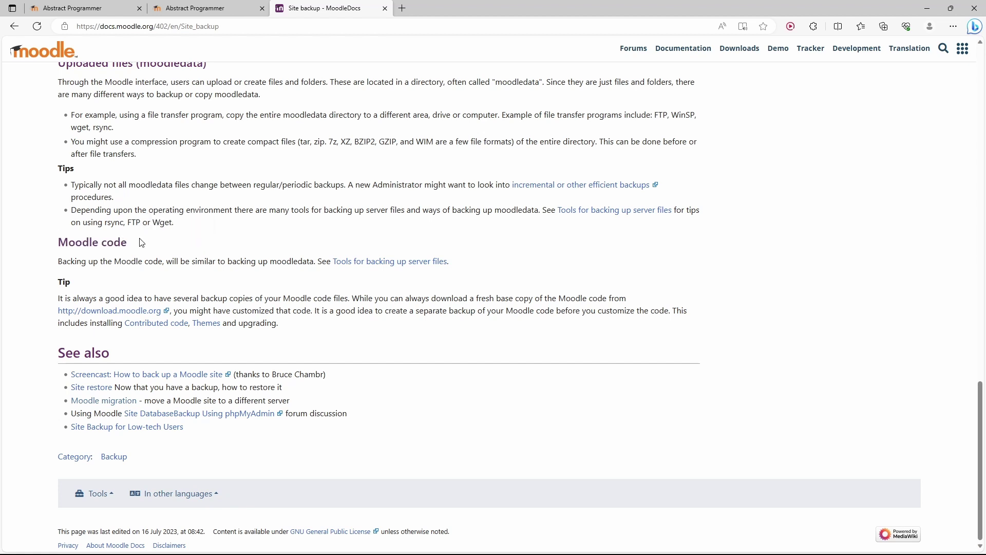
scroll(142, 242, "up", 10)
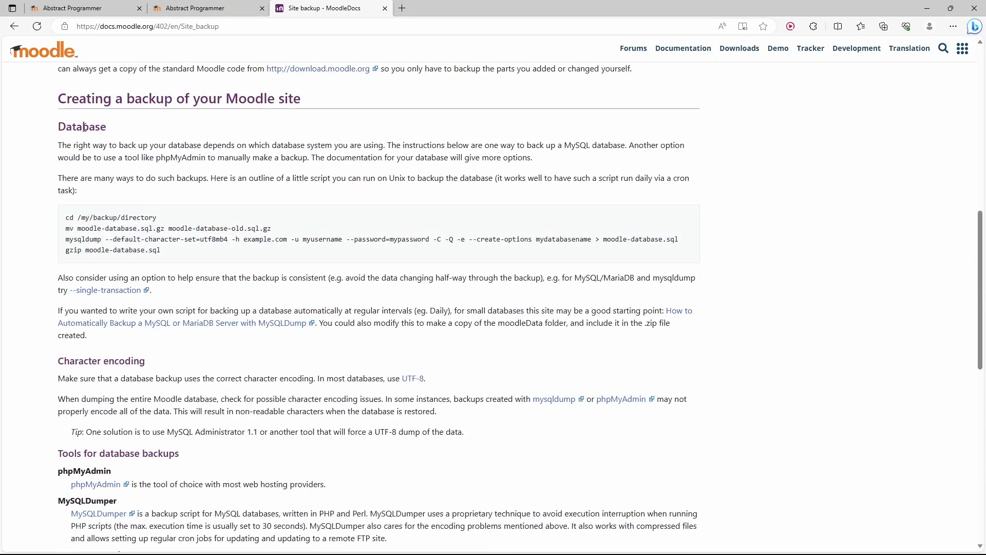
double_click(85, 127)
key("ctrl+c")
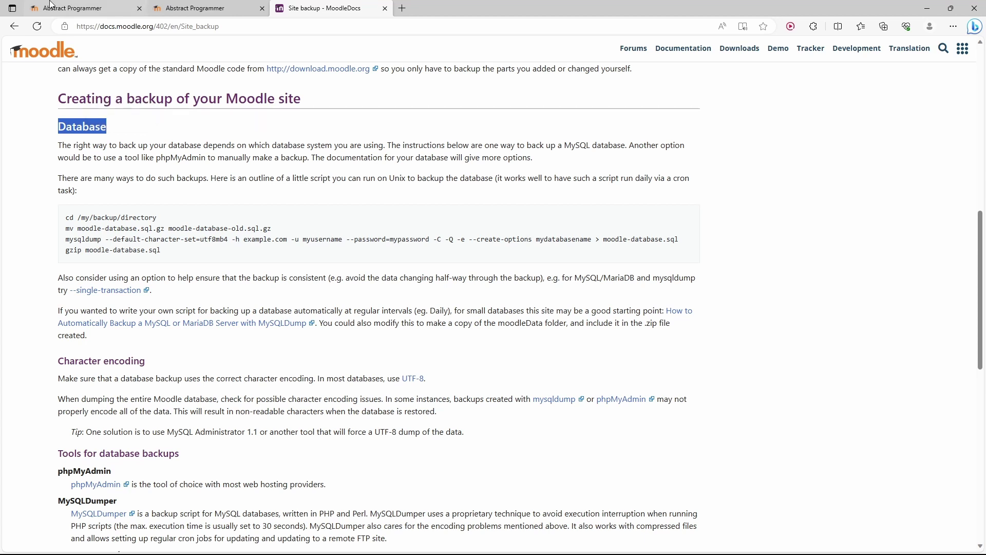
Step: Return to the Moodle site's home page and arrange it side by side with a Windows PowerShell window
left_click(67, 8)
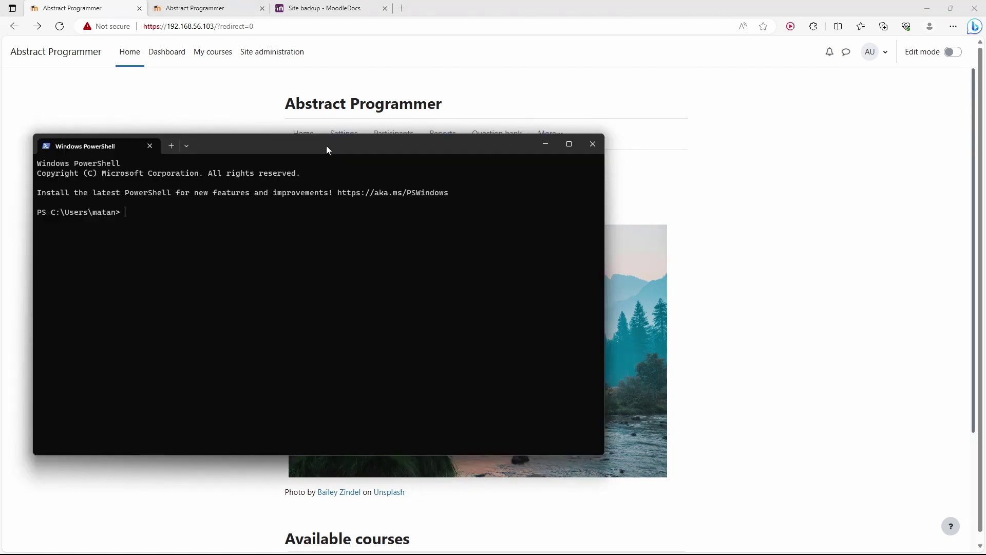
key("super+Right")
left_click(451, 121)
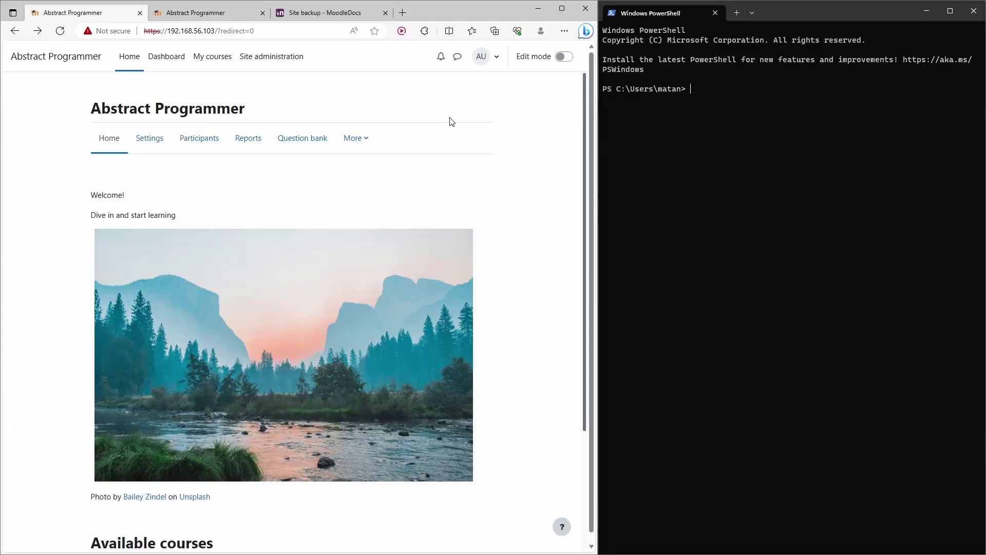
key("ctrl+l")
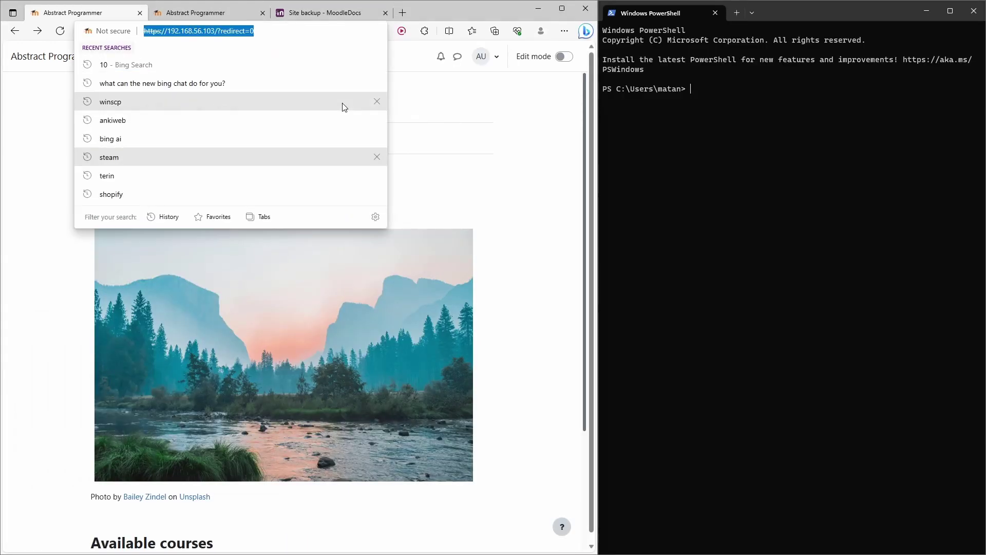
key("End")
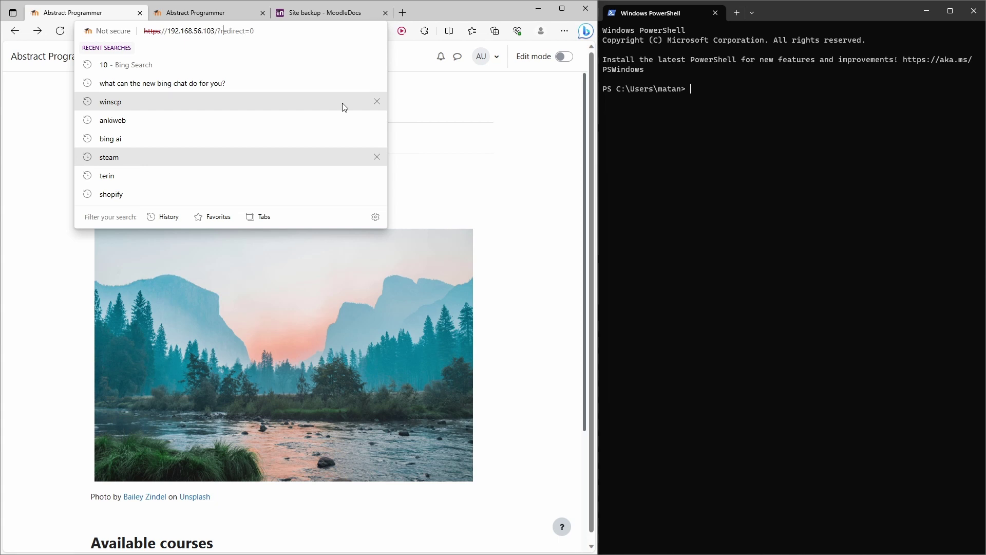
key("ctrl+shift+Left")
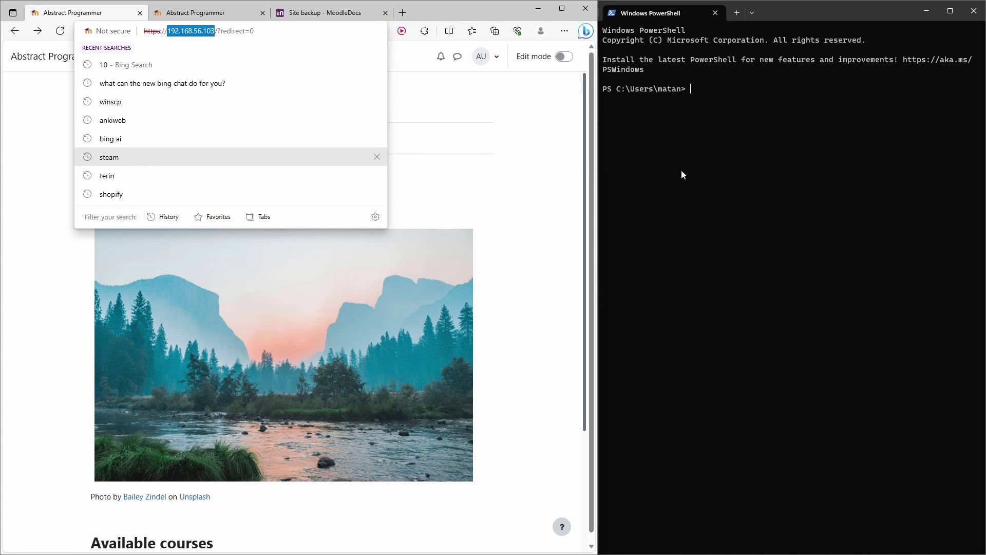
left_click(790, 180)
scroll(790, 180, "up", 5)
type("ssh root@")
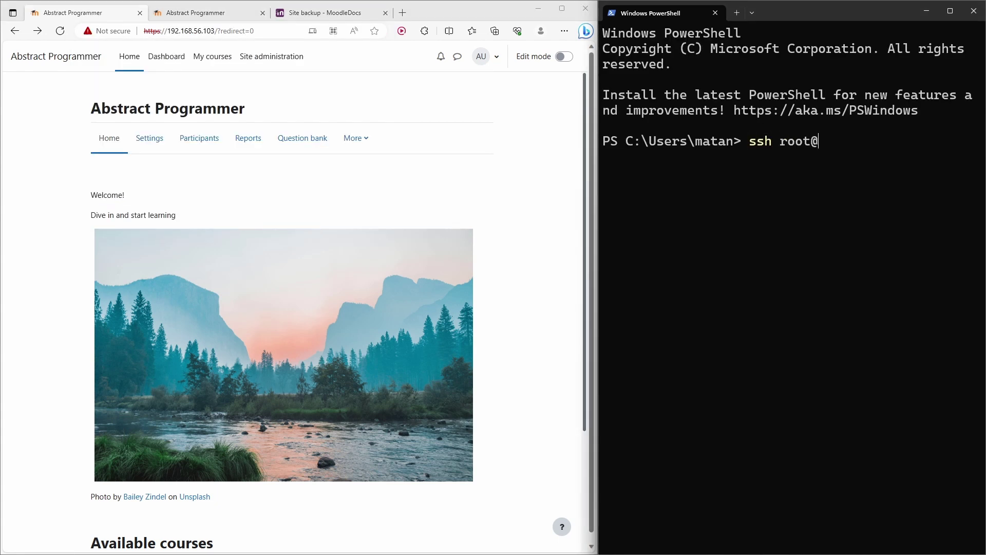
key("ctrl+v")
key("Return")
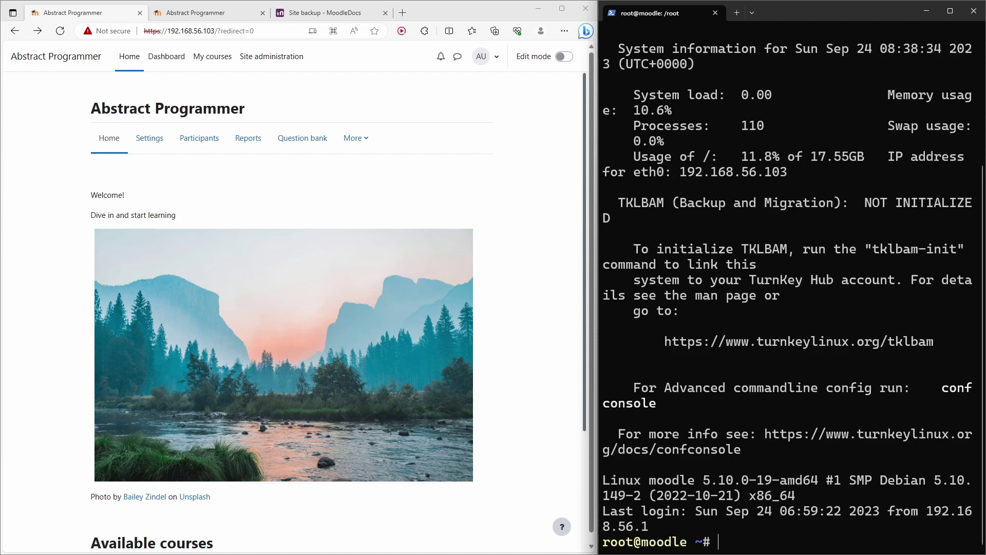
key("ctrl+l")
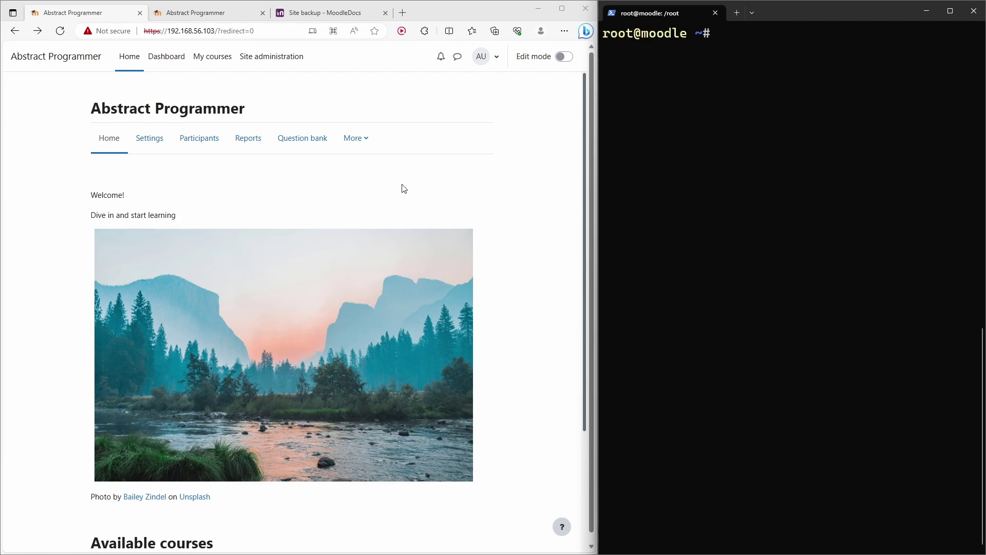
Step: Bring up the Site backup article beside the terminal, then change to /var/www/ on the server and list its contents
left_click(334, 13)
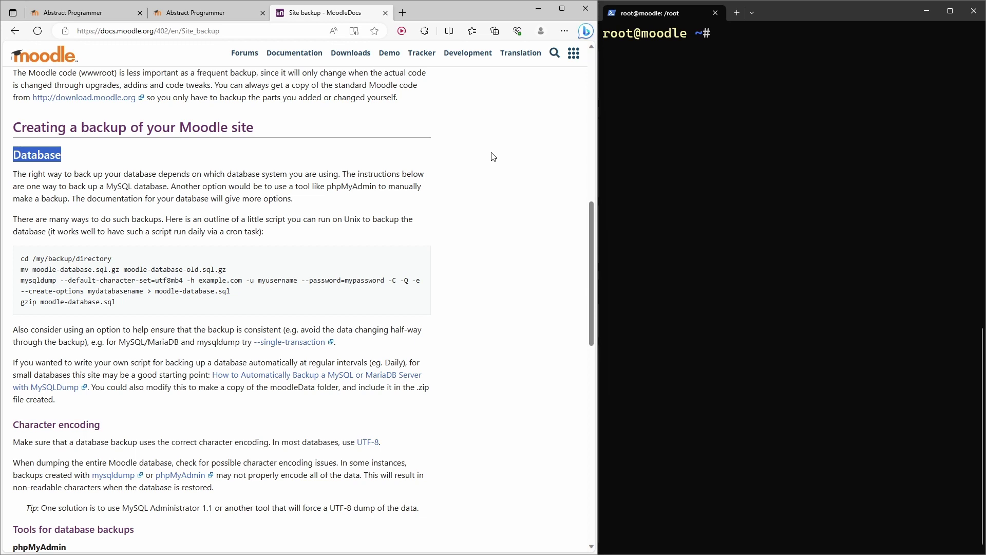
left_click(711, 200)
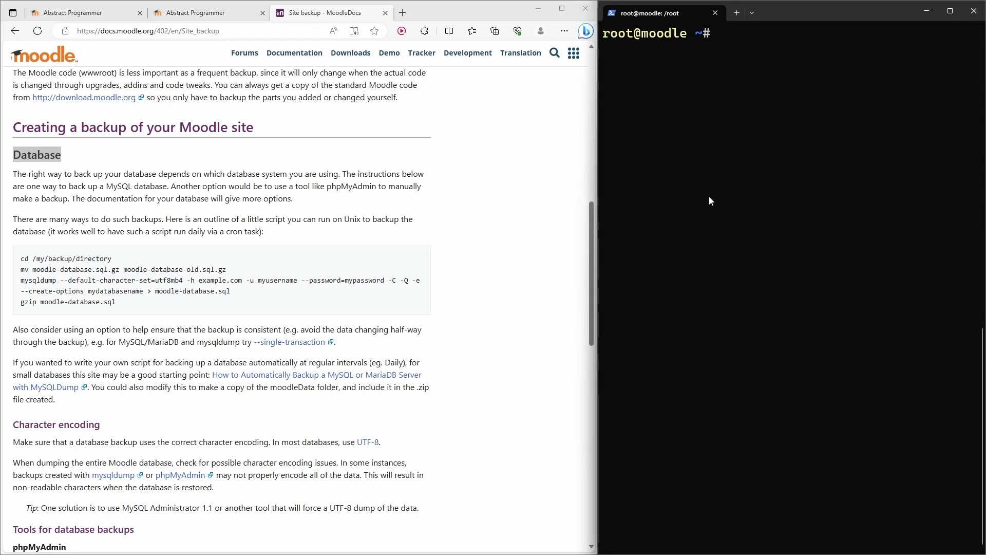
type("cd /var/www/")
key("Return")
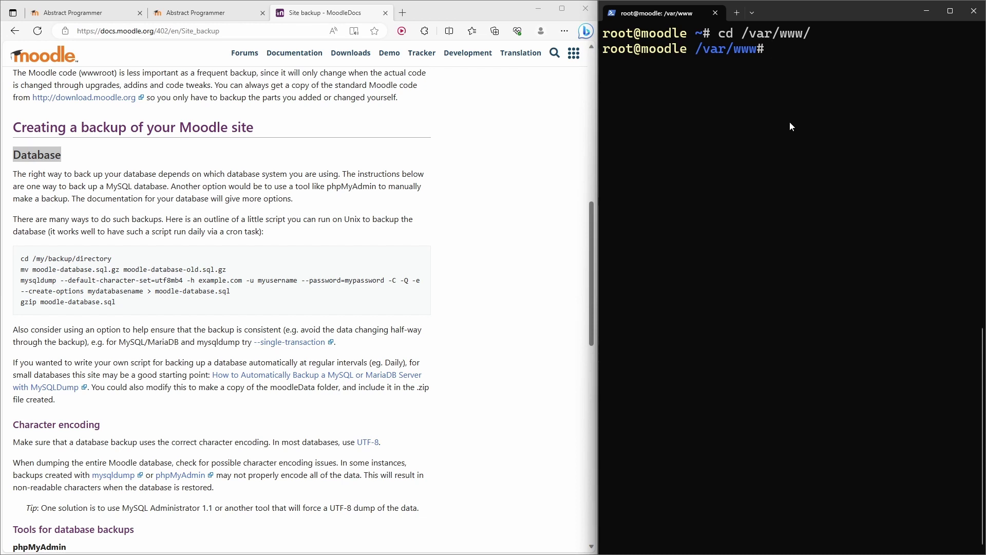
type("ls")
key("Return")
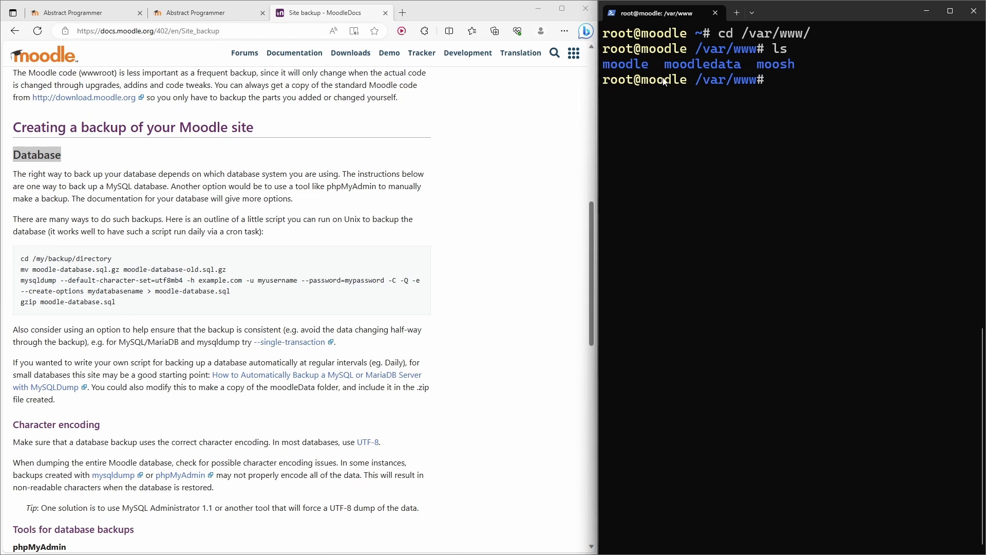
Step: Change into the moodle directory, list its files and highlight config.php in the listing
double_click(641, 66)
type("cd moodle")
key("Return")
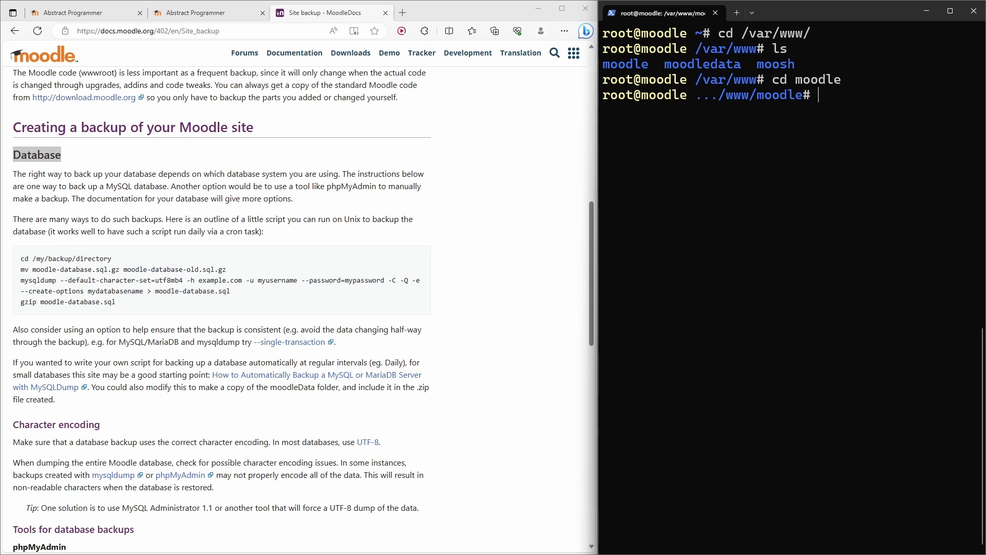
type("ls")
key("Return")
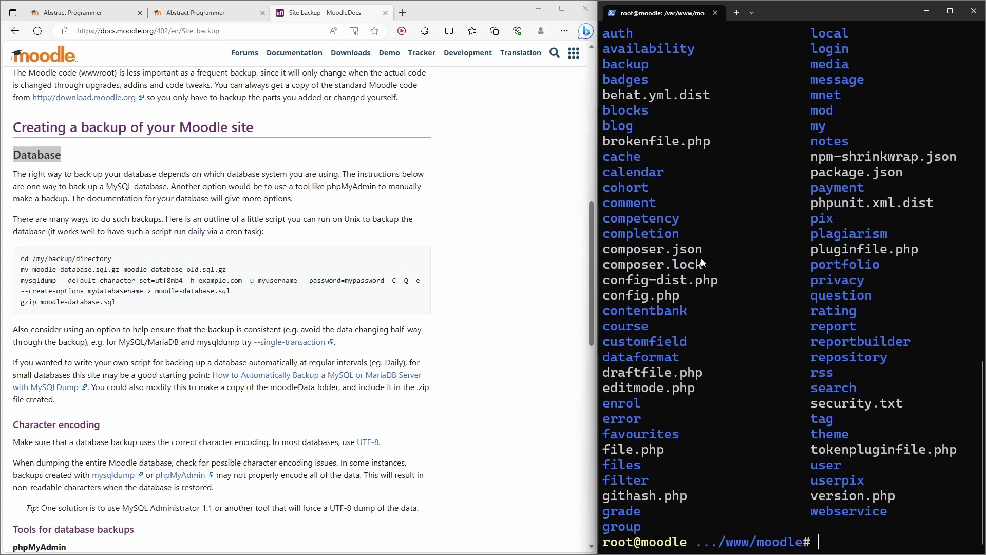
left_click_drag(678, 300, 613, 298)
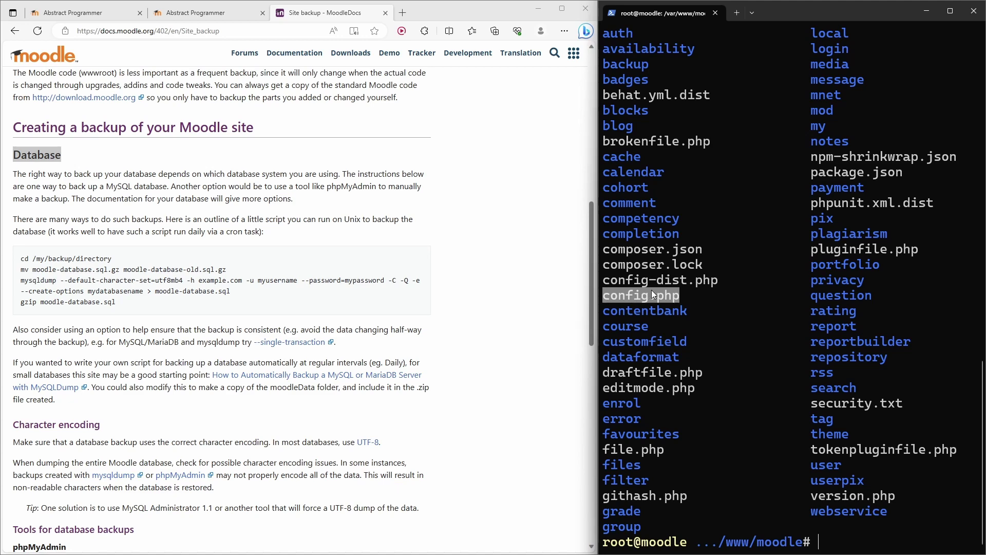
Step: Clear the terminal and open config.php for viewing with less
key("ctrl+l")
type("less conf")
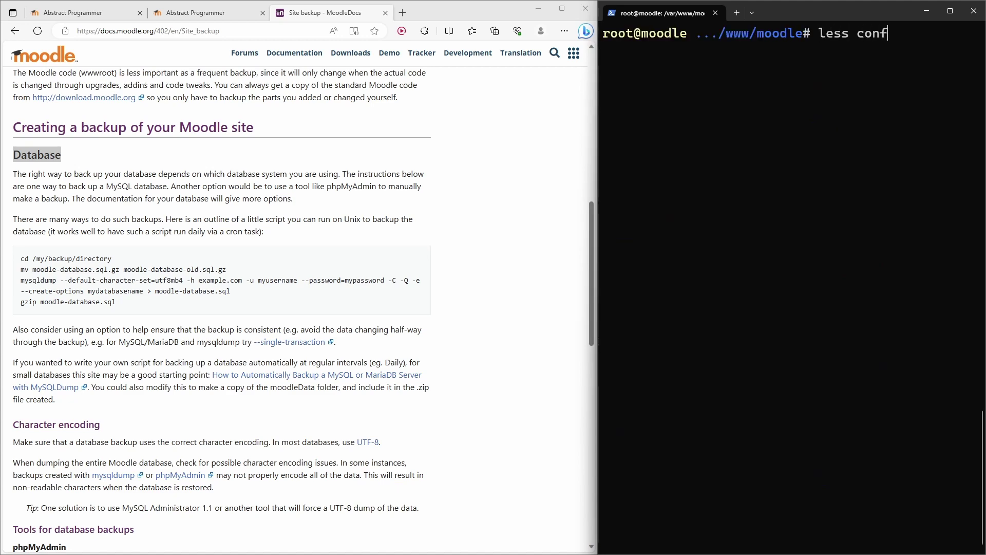
key("Tab")
type(".")
key("Tab")
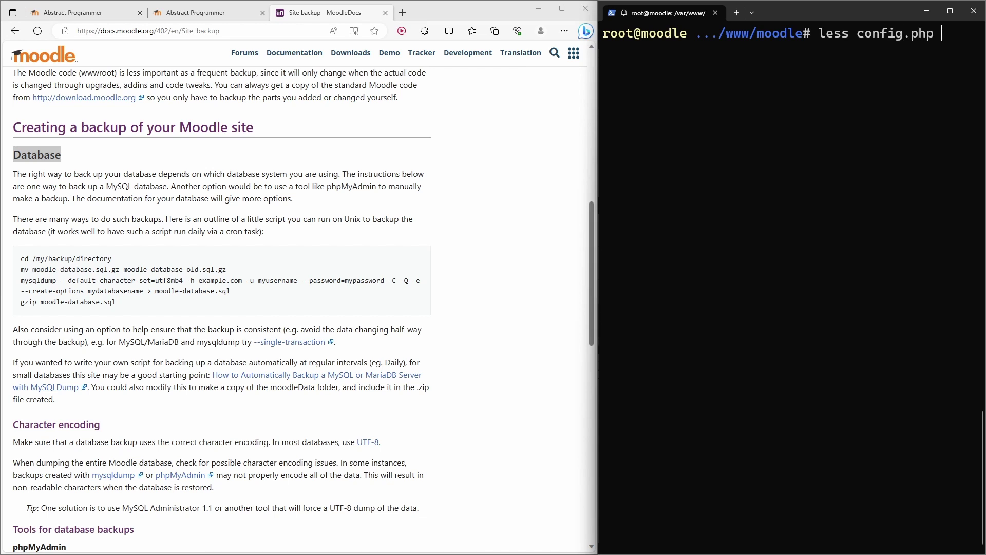
key("Return")
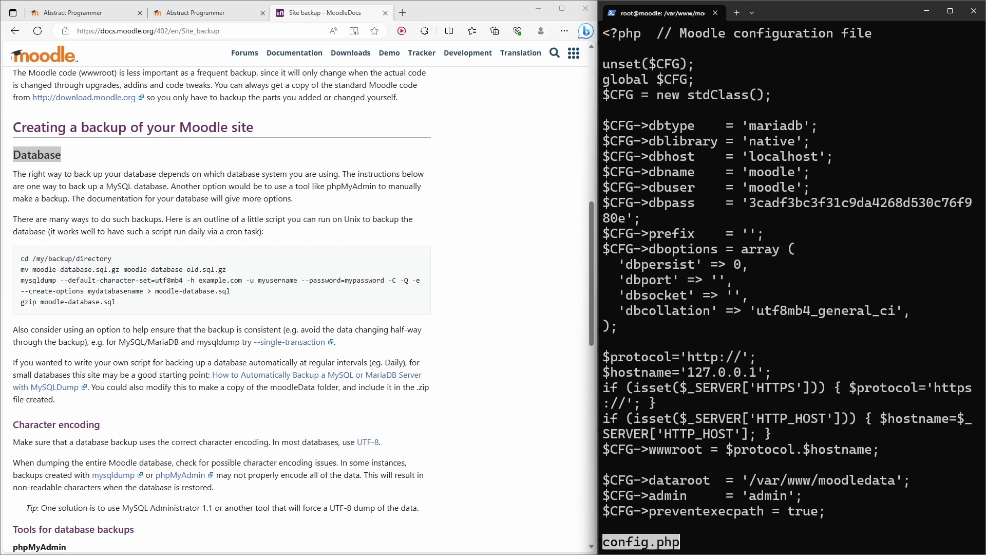
Step: Maximize the terminal, copy the dbname, dbuser and dbpass lines, including the database password, from config.php into a Notepad note, and minimize the note
left_click(950, 10)
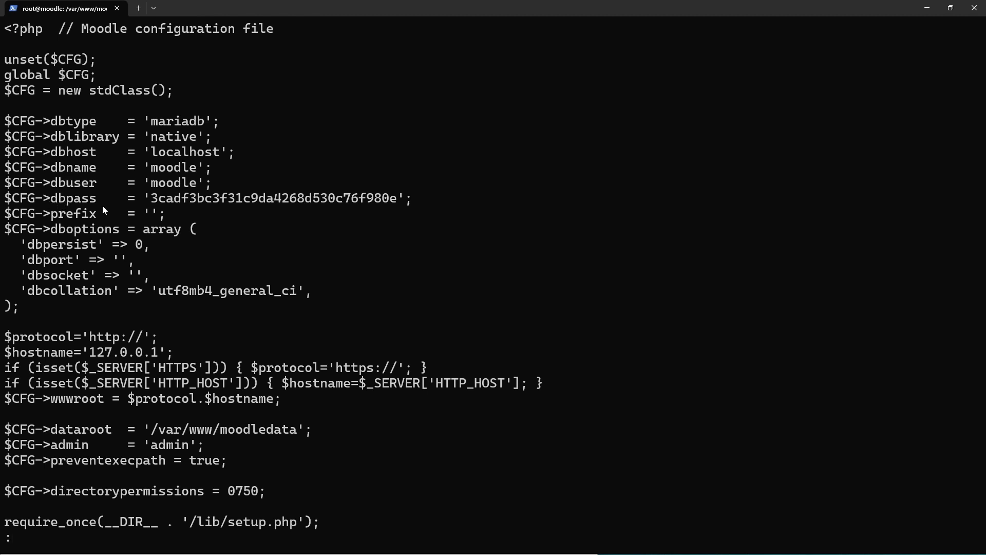
left_click_drag(8, 172, 412, 204)
key("ctrl+v")
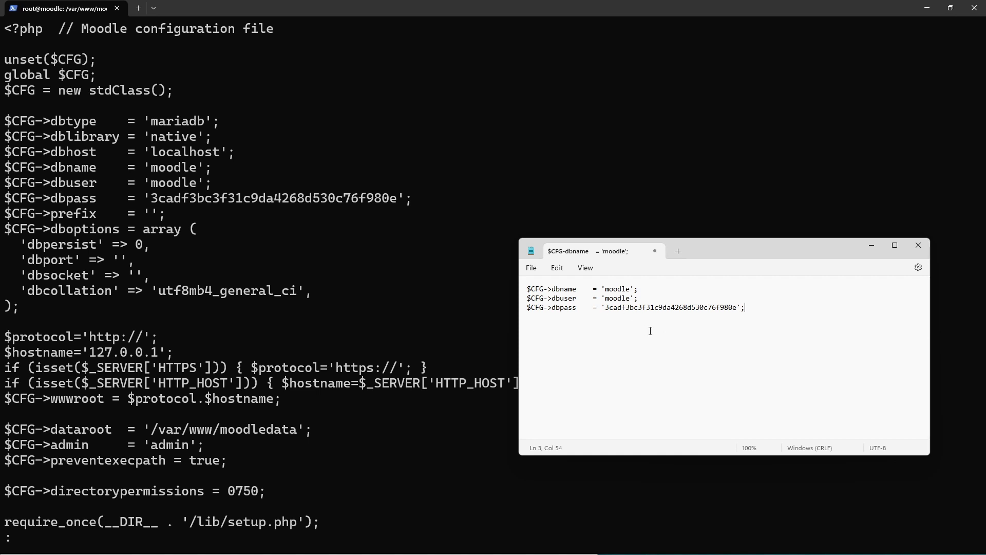
left_click(874, 249)
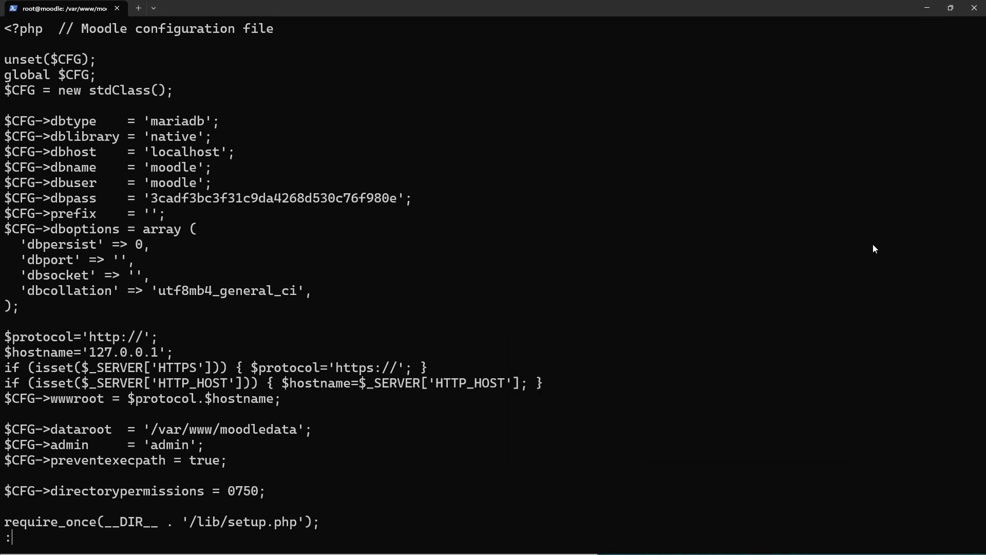
Step: Quit the config.php viewer, return to the home directory and create a directory named moodle-backup
key("q")
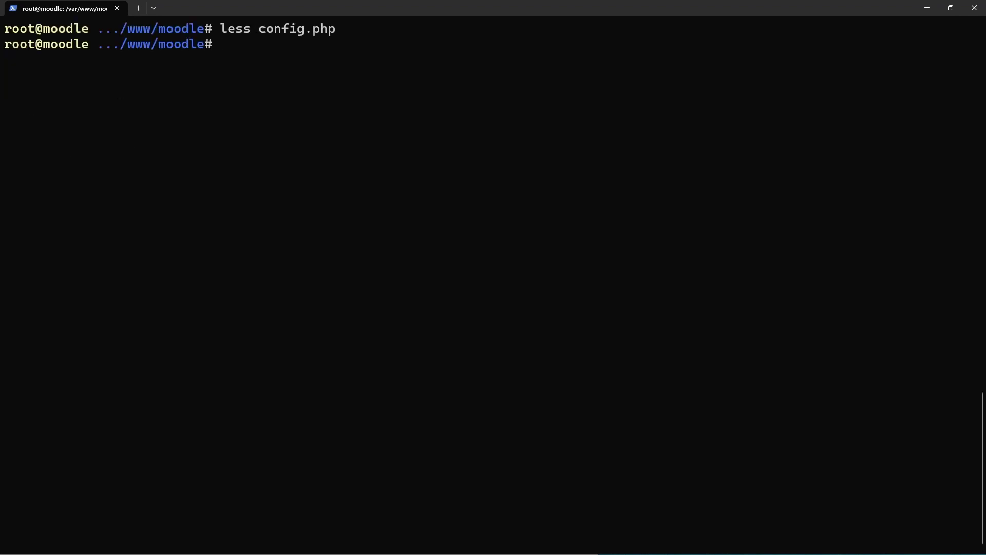
type("cd")
key("Return")
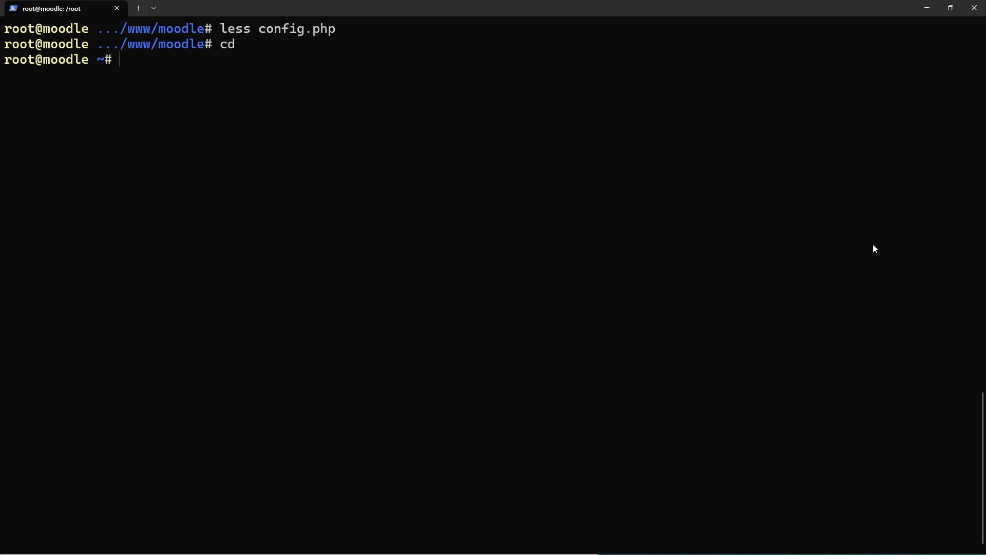
type("dir moodle-backup")
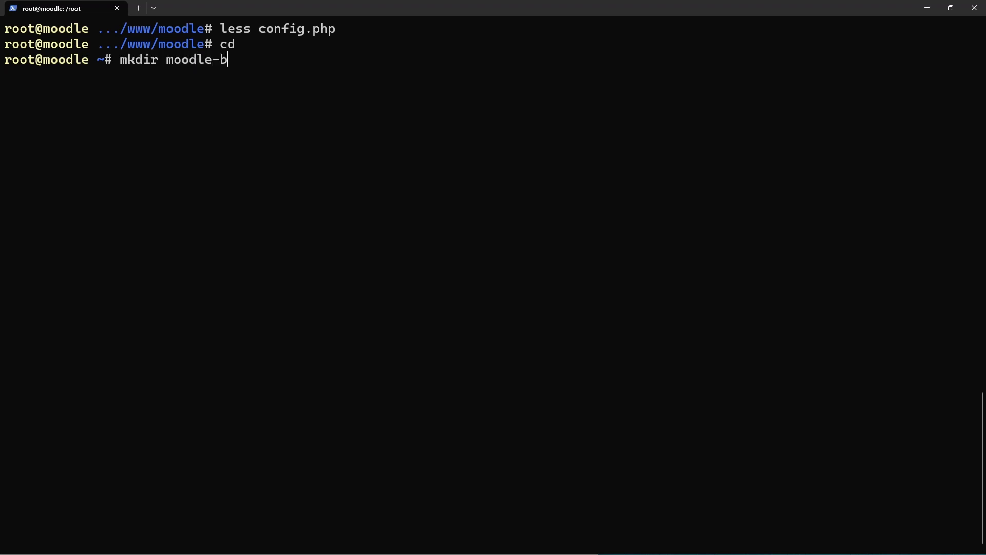
key("Return")
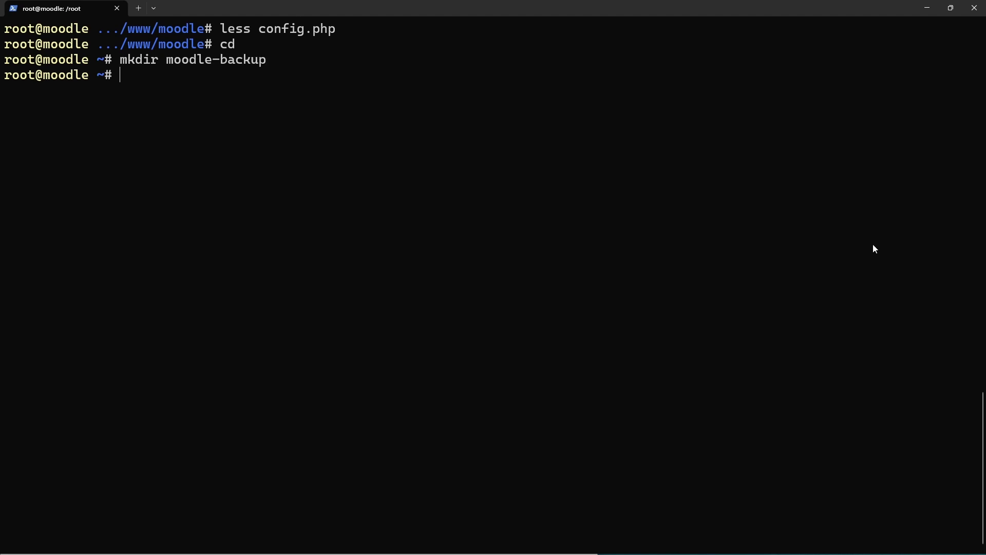
Step: Place the terminal beside the Site backup article and, following the script's cd line, change into moodle-backup
key("super+Right")
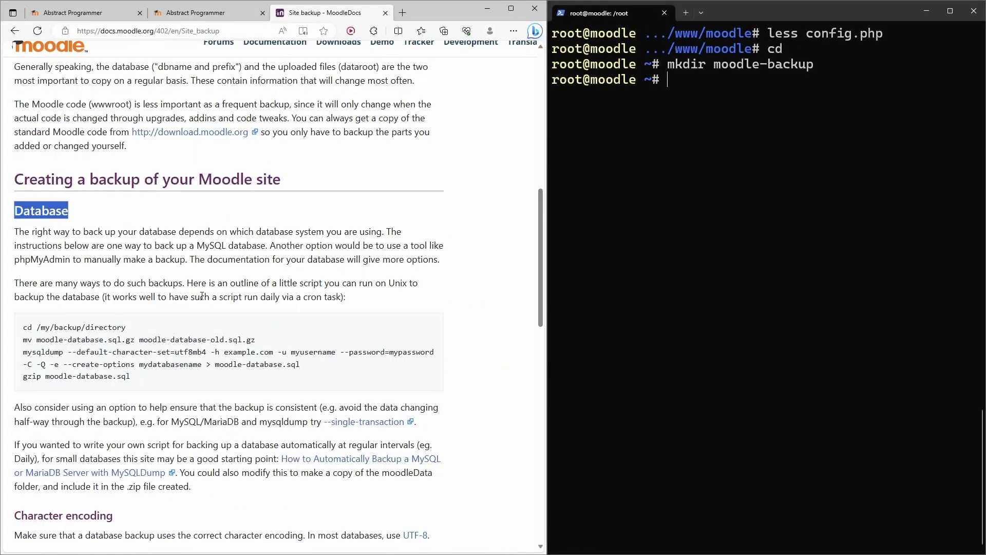
triple_click(108, 327)
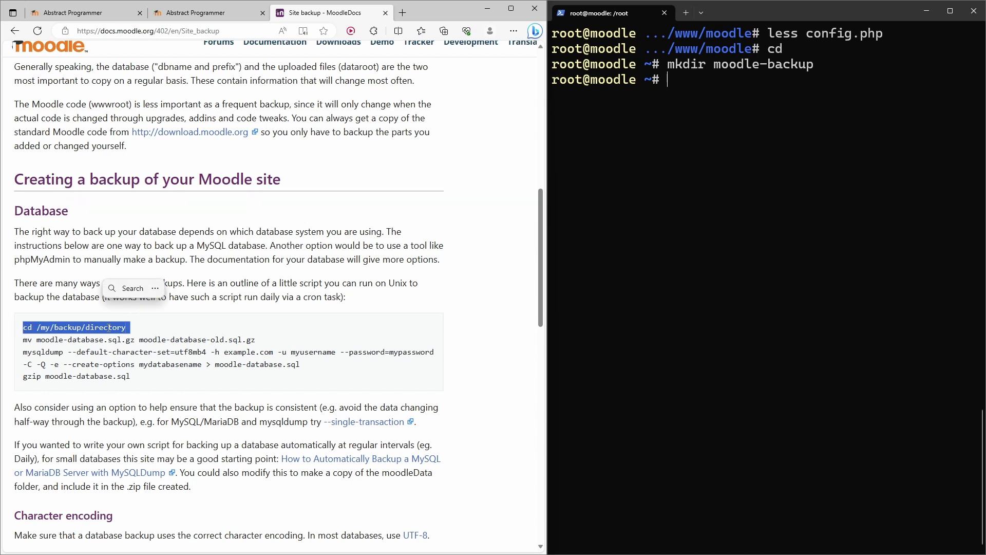
key("ctrl+c")
left_click(740, 115)
type("cd moo")
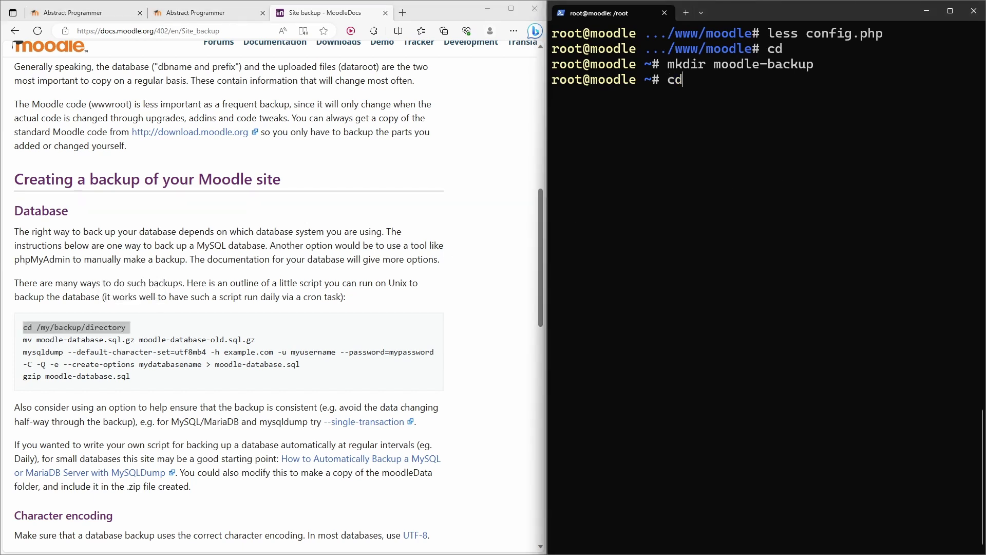
key("Tab")
key("Return")
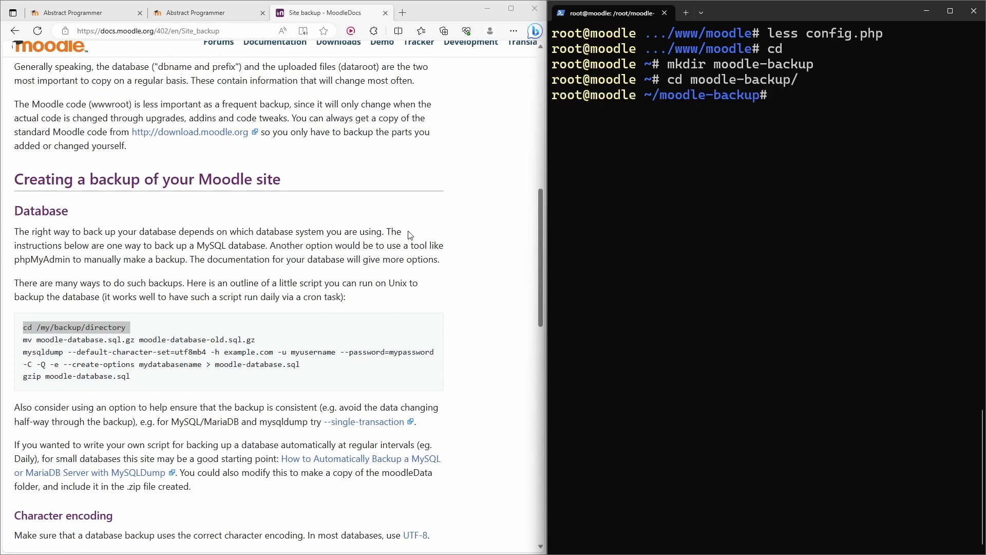
Step: Review the script's mv line, then copy the full mysqldump command from the article to the terminal prompt without running it
triple_click(214, 341)
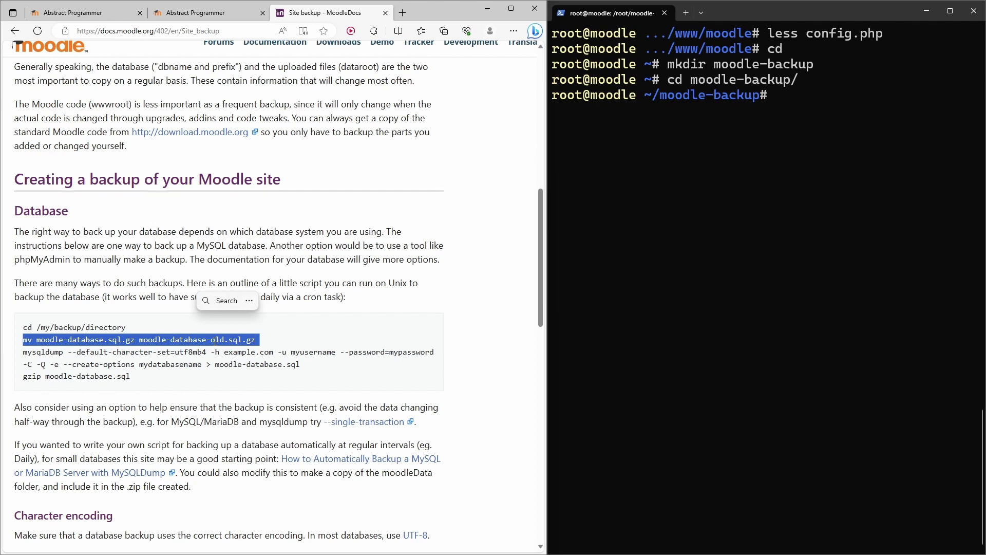
key("ctrl+c")
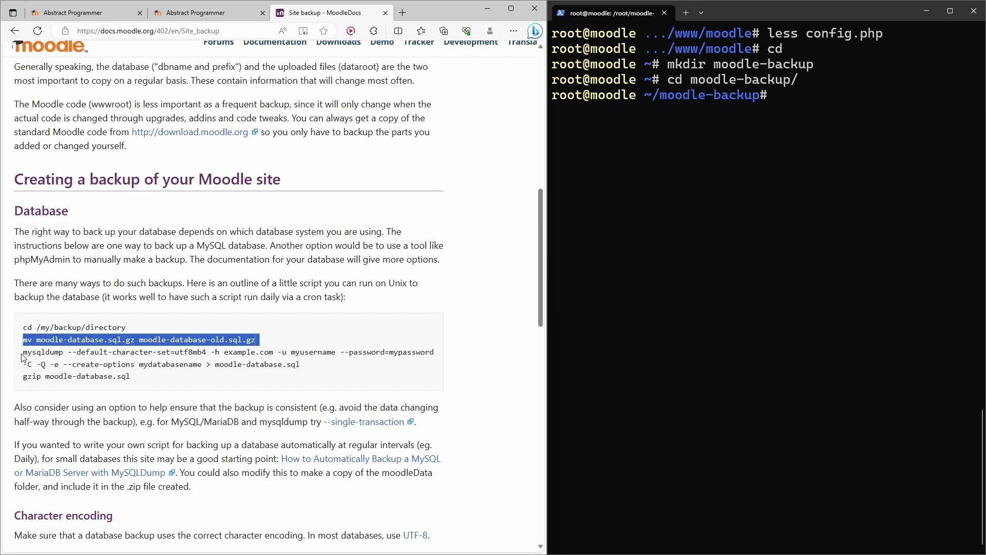
left_click_drag(23, 359, 309, 366)
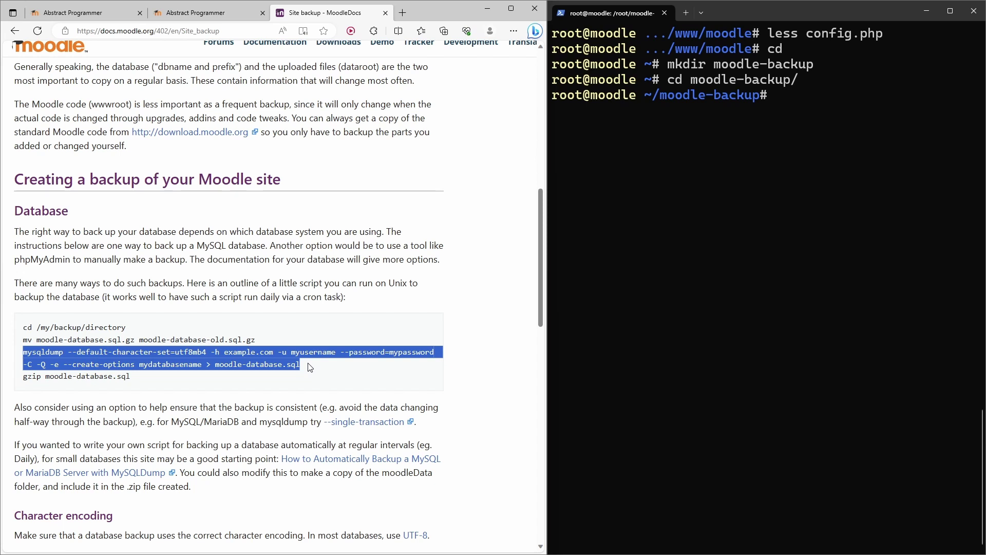
right_click(661, 230)
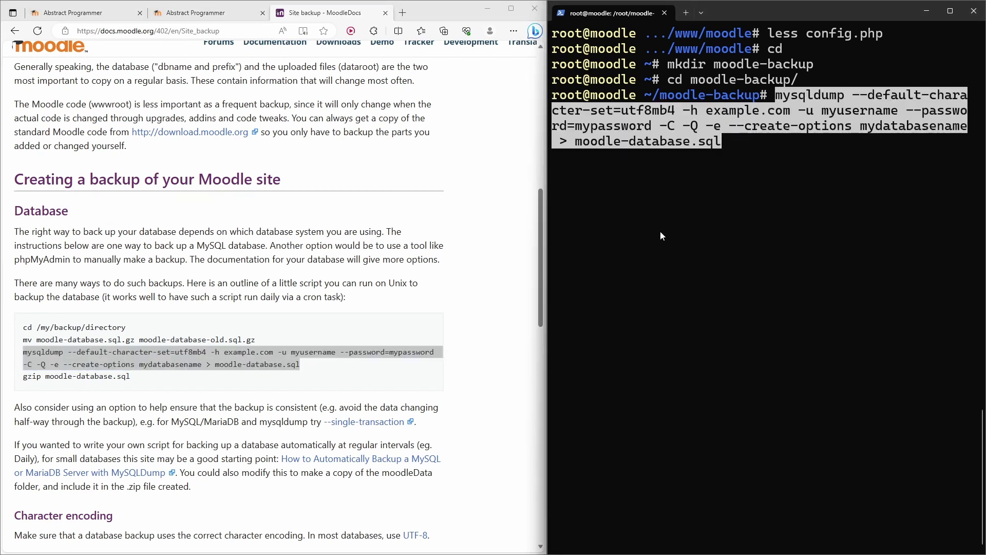
key("Right")
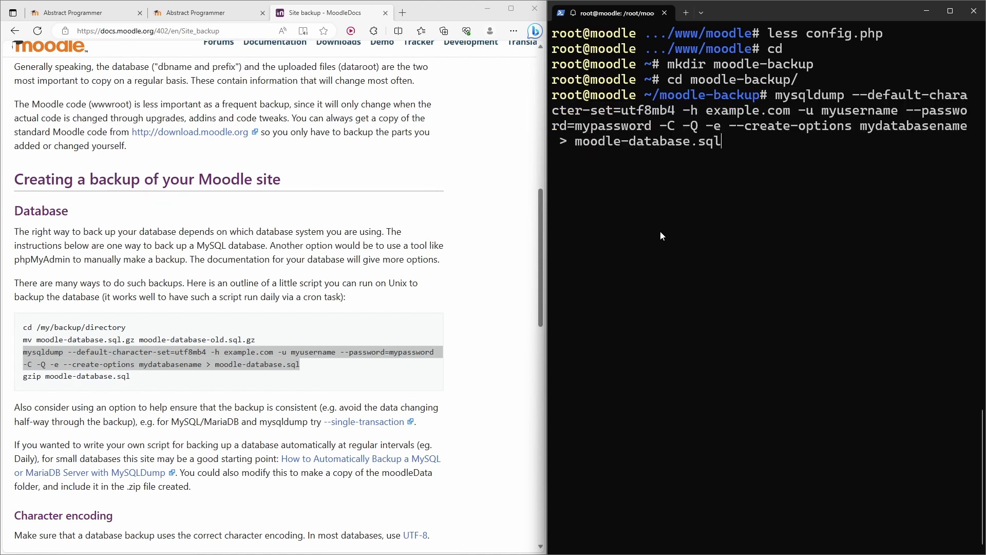
Step: Replace the example.com host in the mysqldump command with localhost
key("Left")
key("Left")
key("Left")
key("Left")
key("Left")
key("Left")
key("Left")
key("Left")
key("Left")
key("Left")
key("Left")
key("Left")
key("Left")
key("Left")
key("Left")
key("Left")
key("Left")
key("Left")
key("Left")
key("Left")
key("BackSpace")
key("BackSpace")
key("BackSpace")
key("BackSpace")
key("BackSpace")
key("BackSpace")
key("BackSpace")
key("BackSpace")
key("BackSpace")
key("BackSpace")
key("BackSpace")
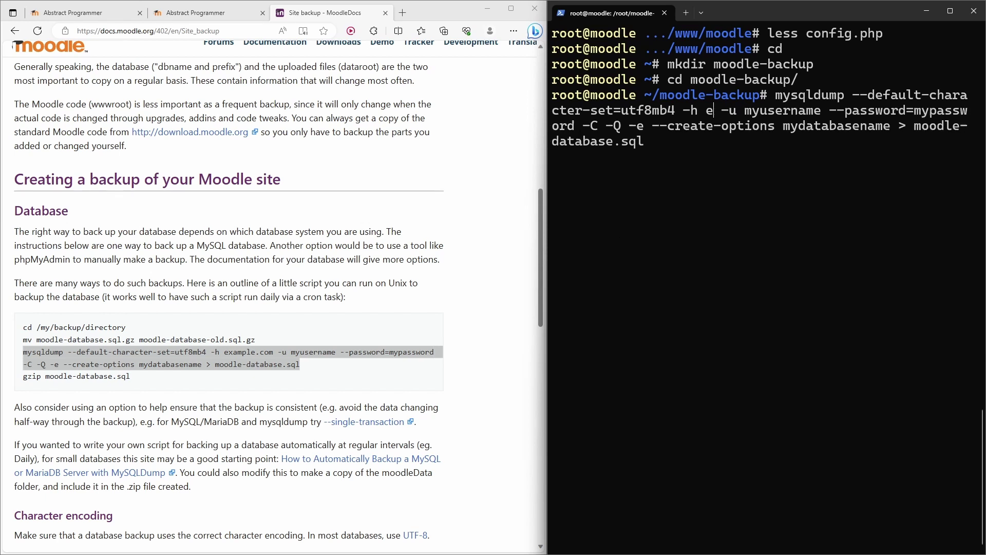
type("localhost")
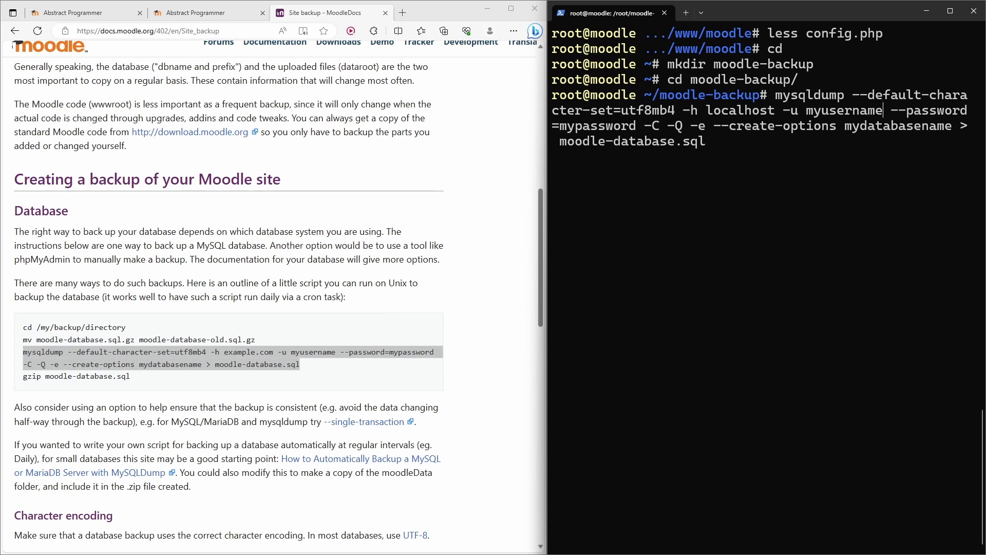
Step: Bring up the Notepad note beside the terminal and set the mysqldump user to 'moodle'@'localhost', copying 'moodle' from the dbuser line
key("alt+Tab")
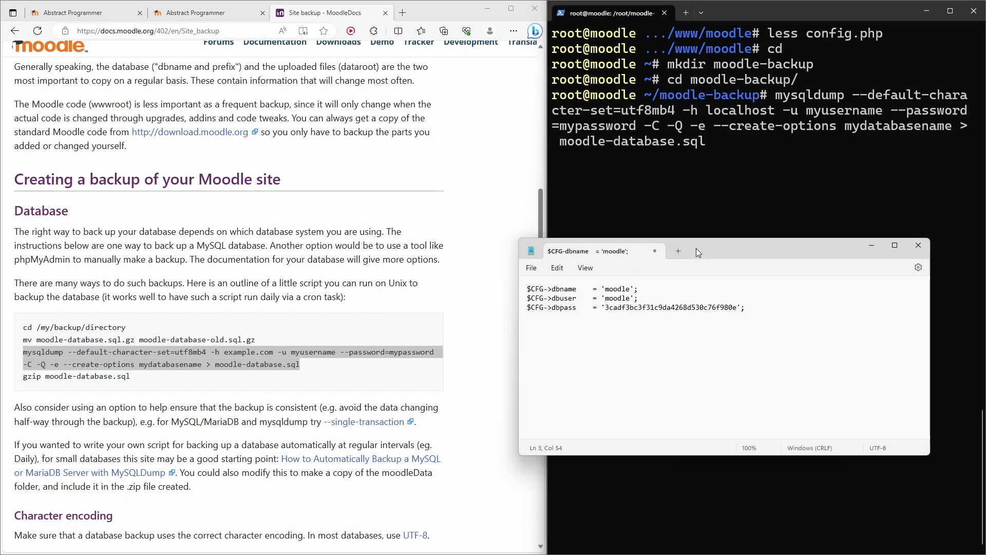
left_click_drag(702, 248, 289, 189)
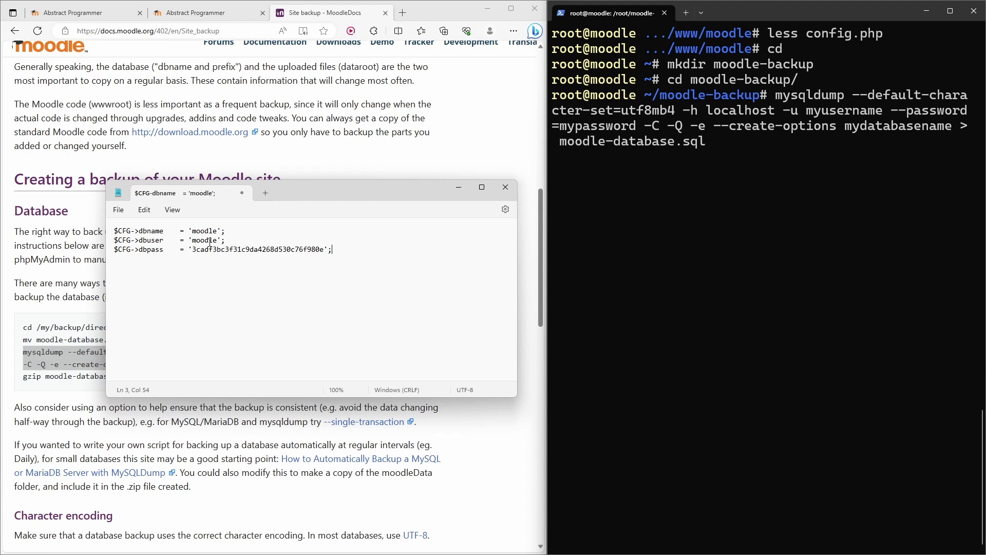
left_click_drag(189, 240, 223, 240)
left_click(711, 188)
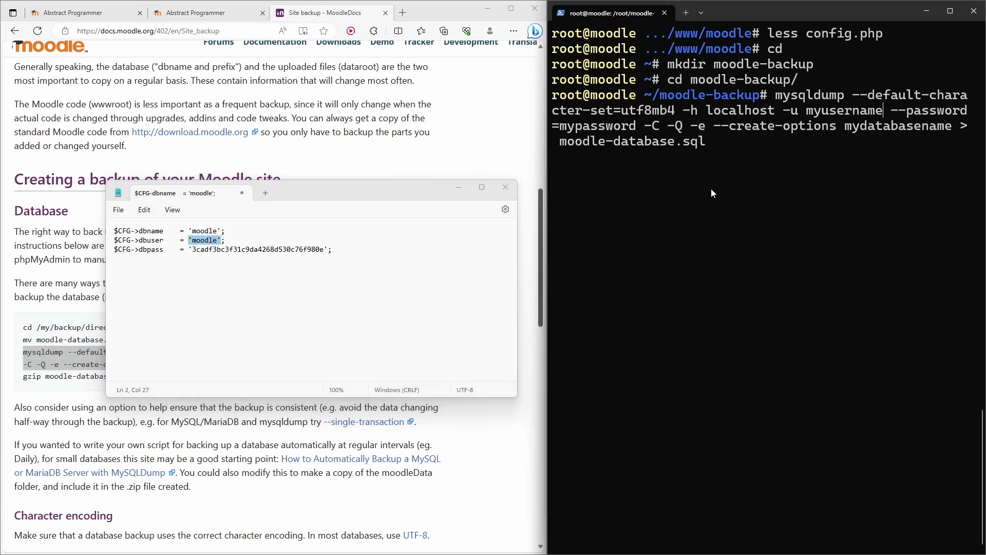
key("BackSpace")
key("BackSpace")
key("BackSpace")
key("BackSpace")
key("BackSpace")
key("BackSpace")
key("BackSpace")
key("BackSpace")
key("BackSpace")
key("BackSpace")
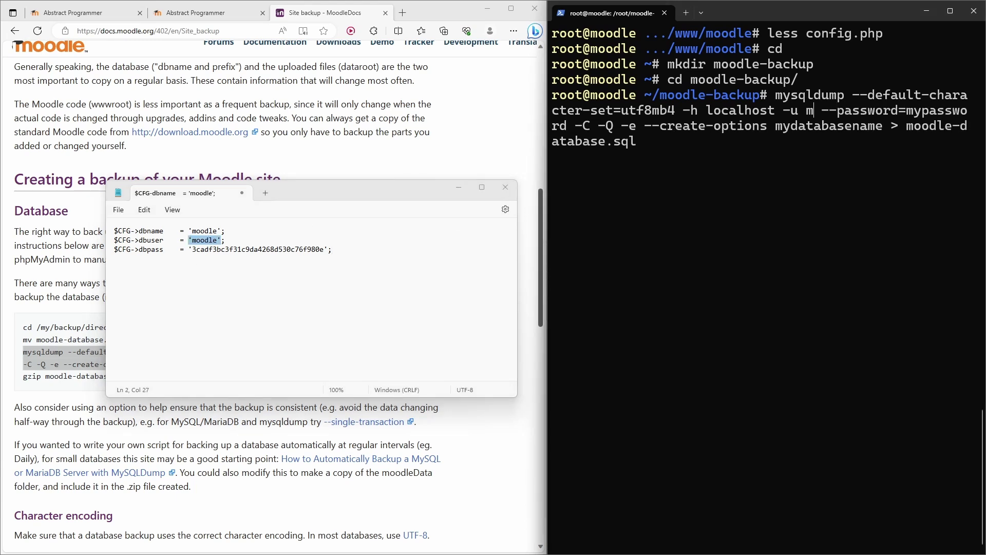
key("ctrl+v")
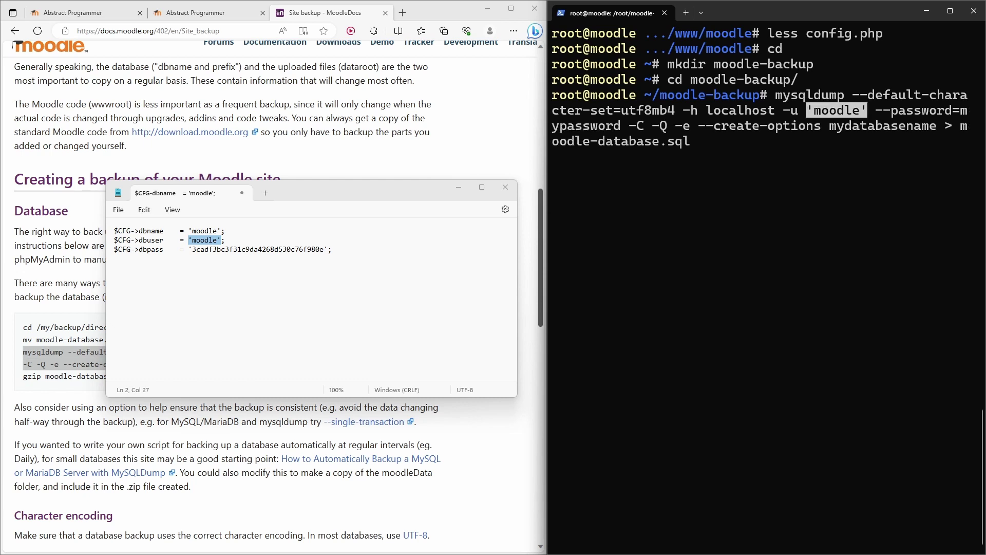
key("Right")
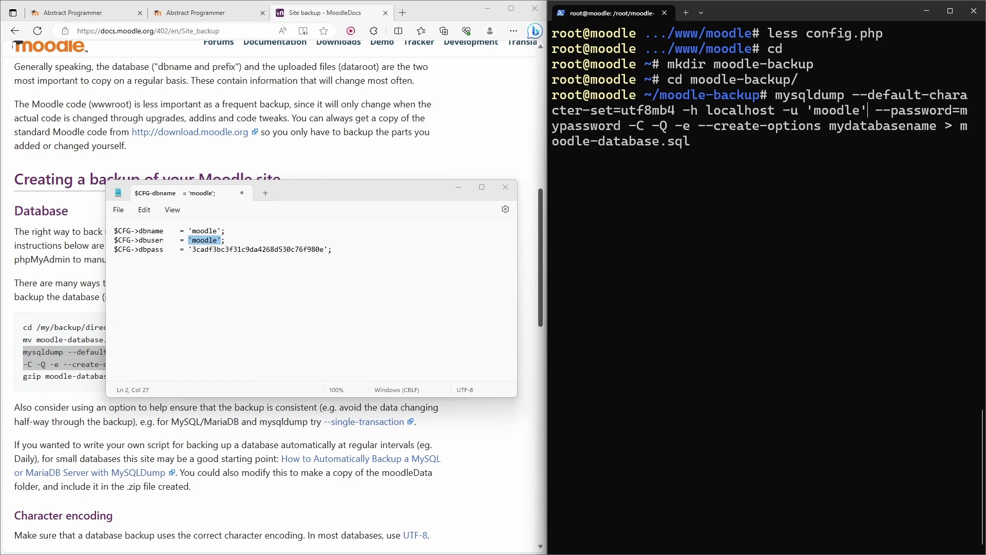
type("@'localhost'")
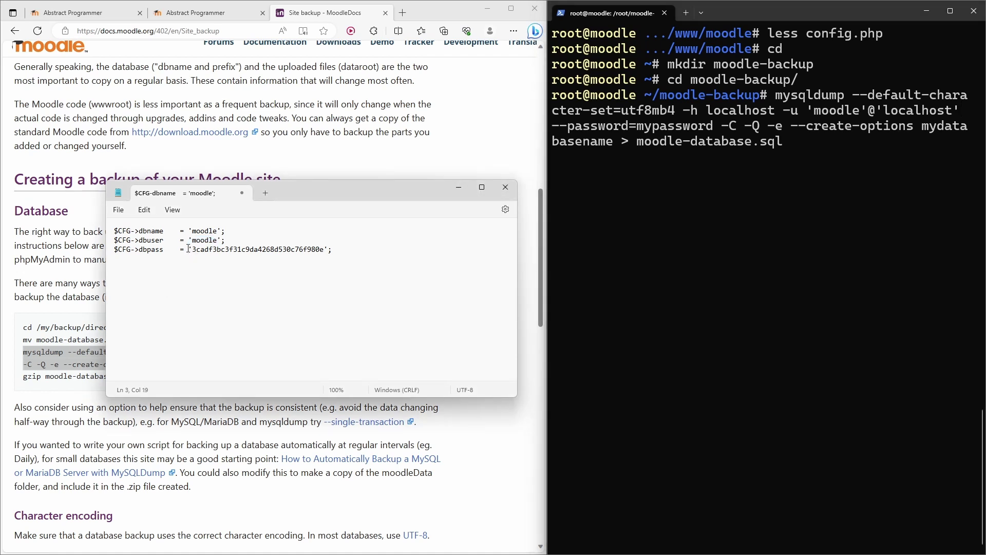
Step: Replace mypassword in the mysqldump command with the database password copied from the note's dbpass line
left_click_drag(188, 248, 327, 249)
left_click(691, 245)
key("Right")
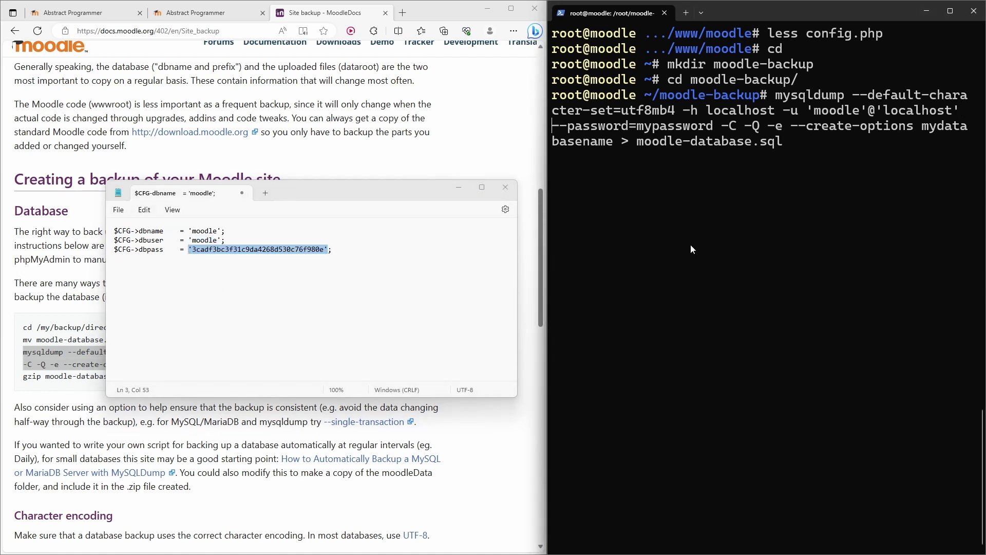
key("BackSpace")
key("Delete")
key("Delete")
key("Delete")
key("Delete")
key("Delete")
key("Delete")
key("Delete")
key("Delete")
key("Delete")
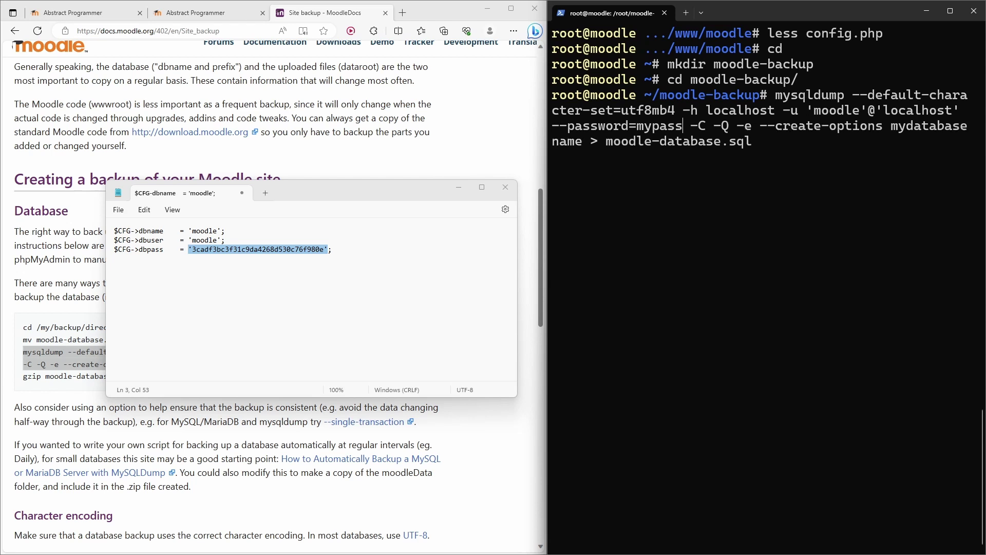
key("ctrl+v")
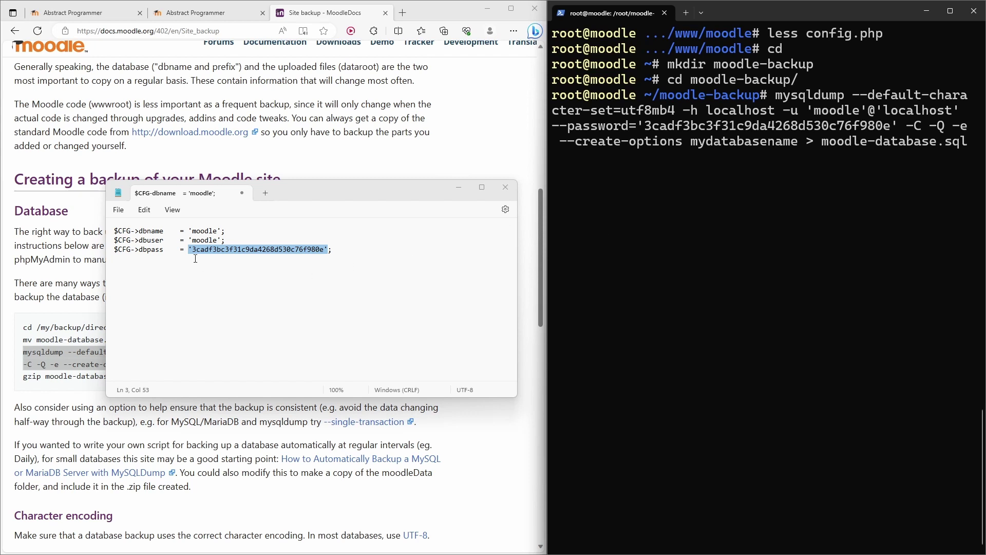
Step: Replace mydatabasename with moodle, copied from the note's dbname line, and try to run the dump into moodle-database.sql
double_click(204, 232)
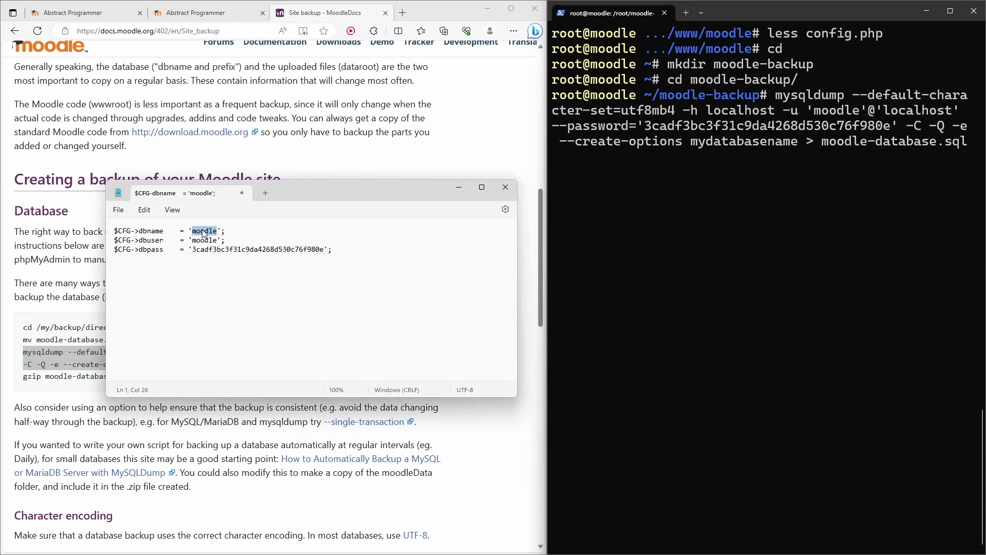
left_click(658, 226)
key("Left")
key("Left")
key("Left")
key("Left")
key("Left")
key("Left")
key("Left")
key("Left")
key("Left")
key("Left")
key("Left")
key("Left")
key("Left")
key("Left")
key("Left")
key("Left")
key("Left")
key("Left")
key("Left")
key("Left")
key("BackSpace")
key("BackSpace")
key("BackSpace")
key("BackSpace")
key("BackSpace")
key("BackSpace")
key("BackSpace")
key("BackSpace")
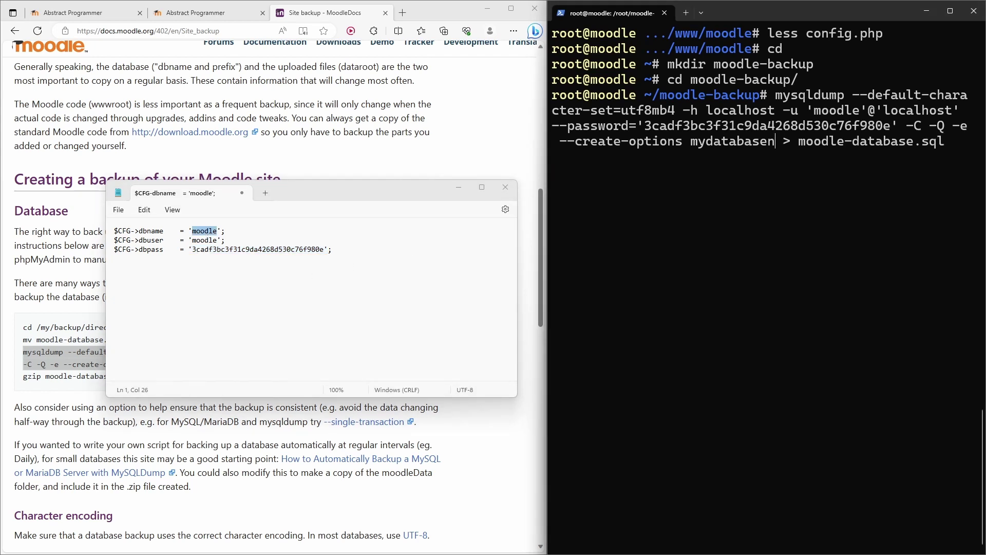
key("BackSpace")
key("BackSpace")
key("BackSpace")
key("BackSpace")
key("BackSpace")
key("BackSpace")
key("ctrl+v")
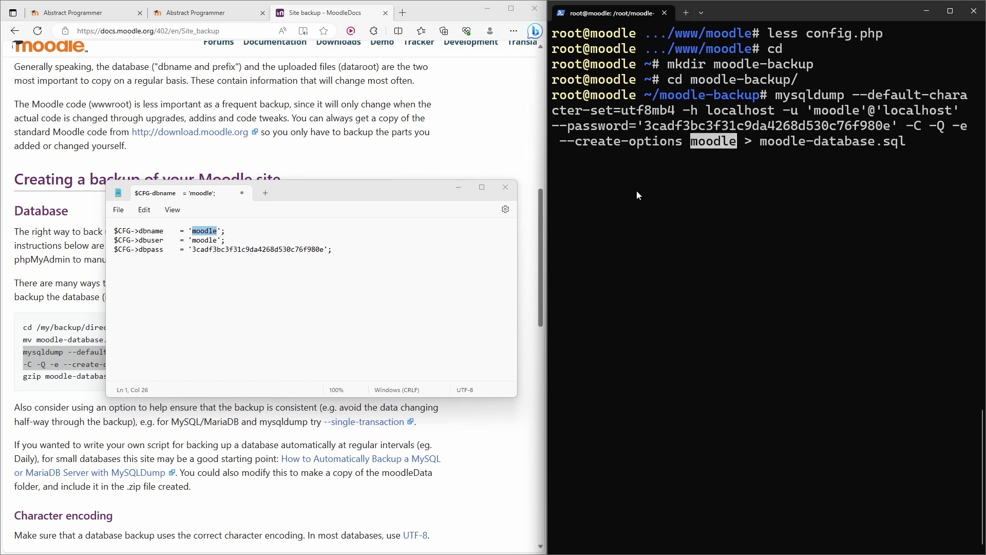
key("Return")
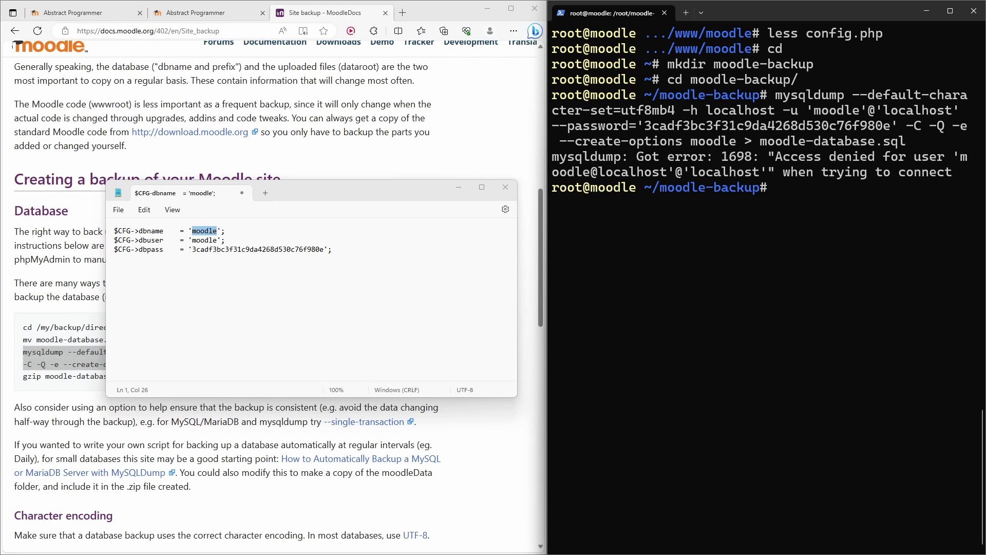
Step: Remove @'localhost' from the mysqldump user so it reads 'moodle', and rerun the dump into moodle-database.sql
key("Up")
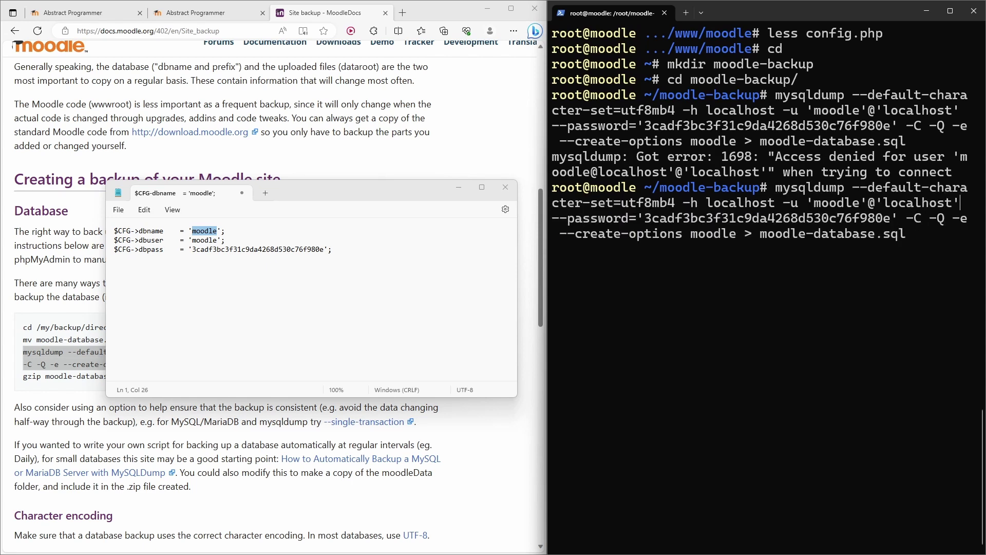
key("BackSpace")
key("BackSpace")
key("BackSpace")
key("BackSpace")
key("BackSpace")
key("BackSpace")
key("BackSpace")
key("BackSpace")
key("BackSpace")
key("BackSpace")
key("BackSpace")
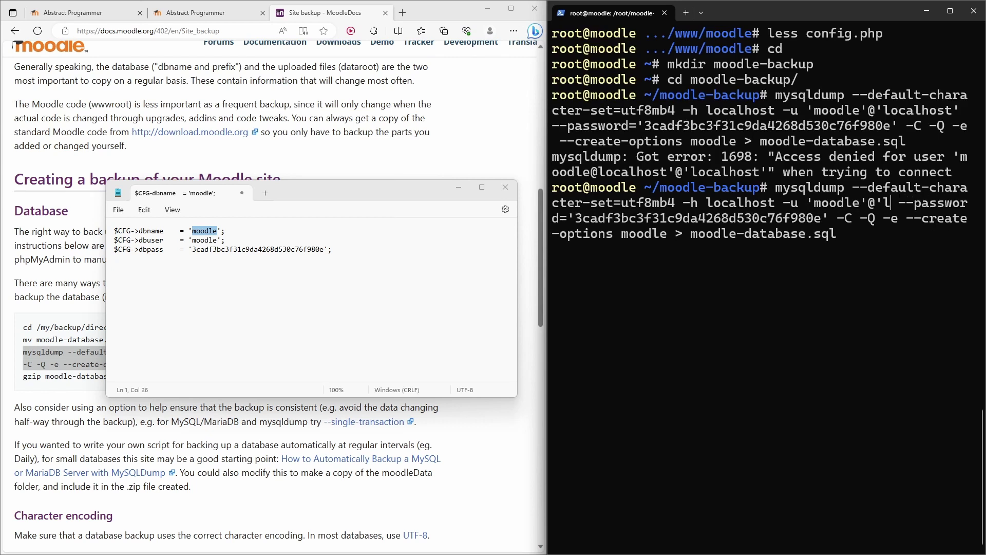
key("BackSpace")
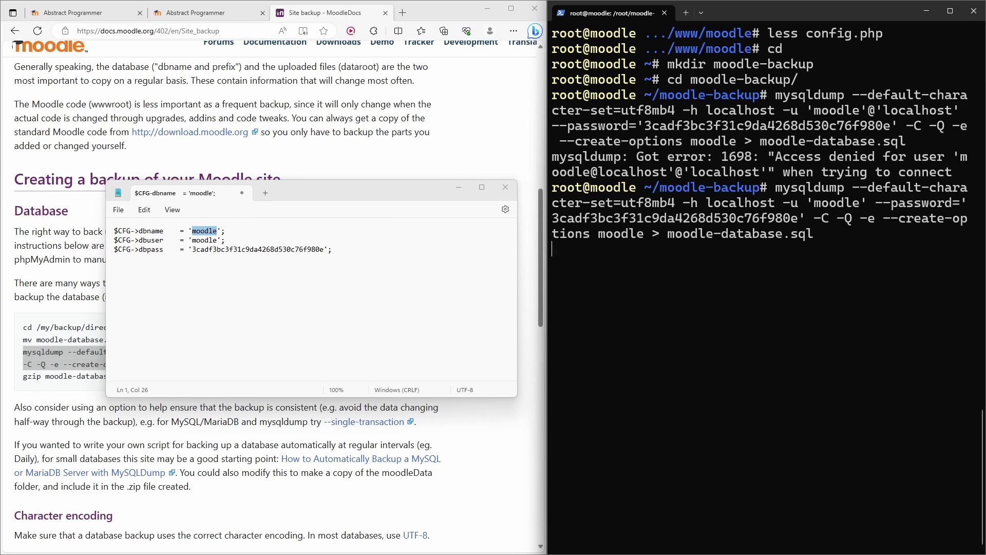
key("Return")
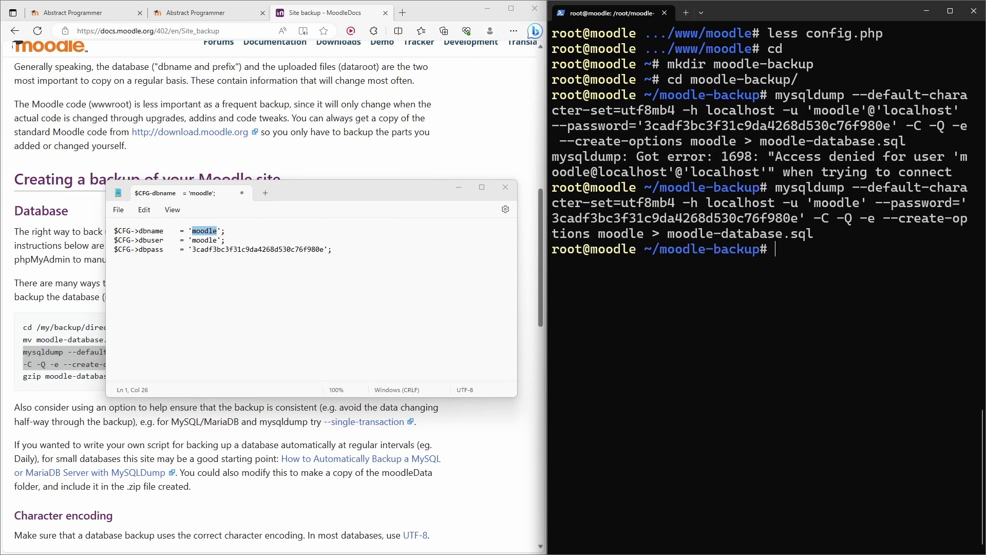
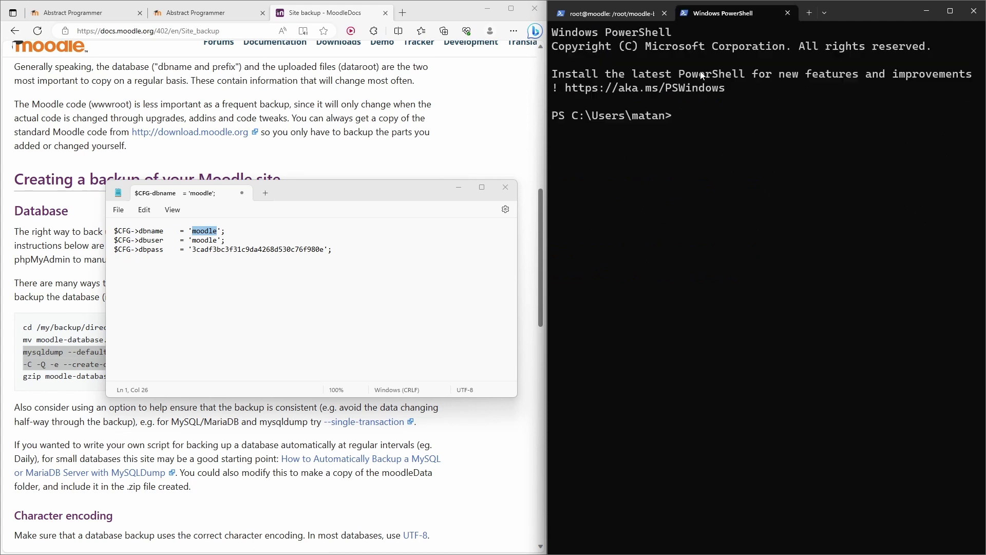
Step: In the local PowerShell session, go to the root of C: and create a moodle-backup folder
type("cd\\")
key("Return")
type("mkdir moodle-backup")
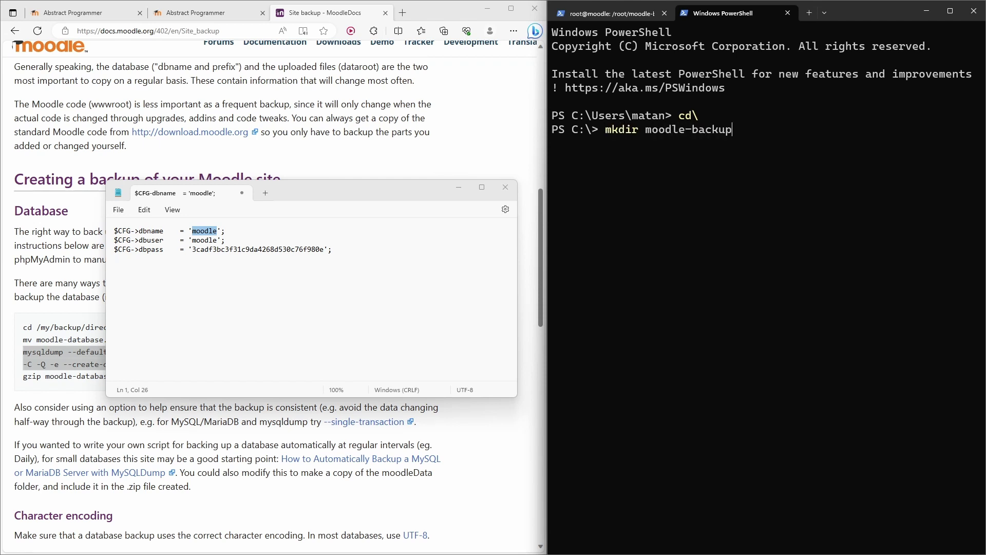
key("Return")
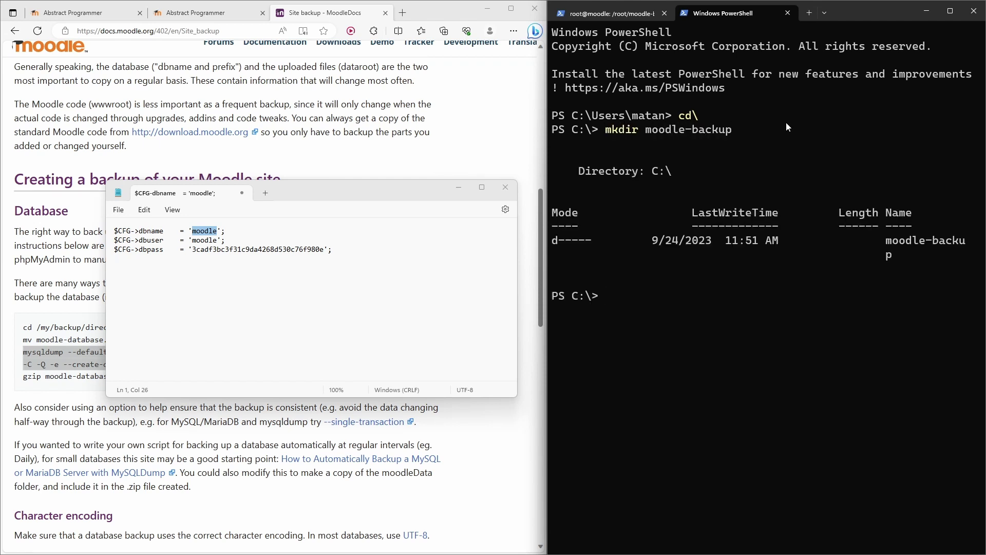
left_click(611, 16)
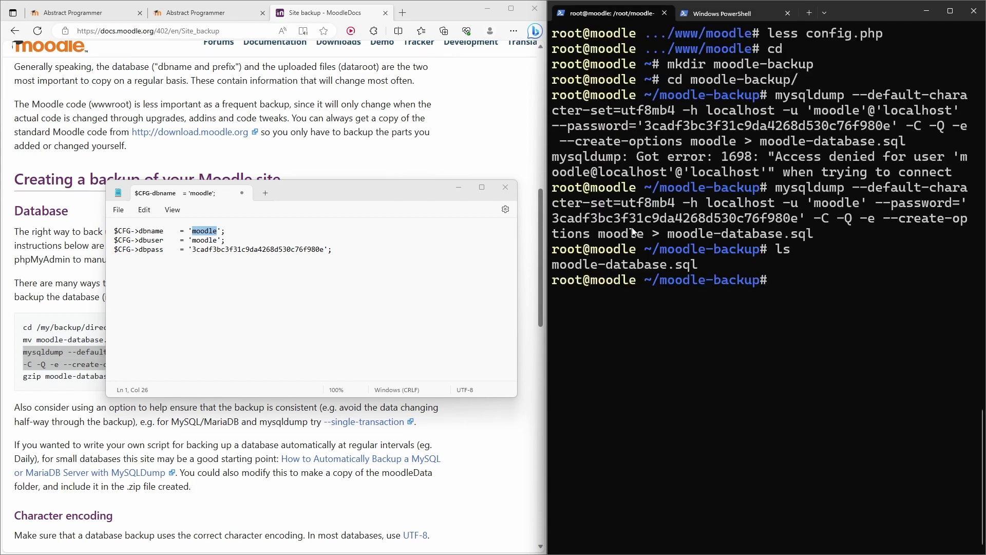
left_click(729, 13)
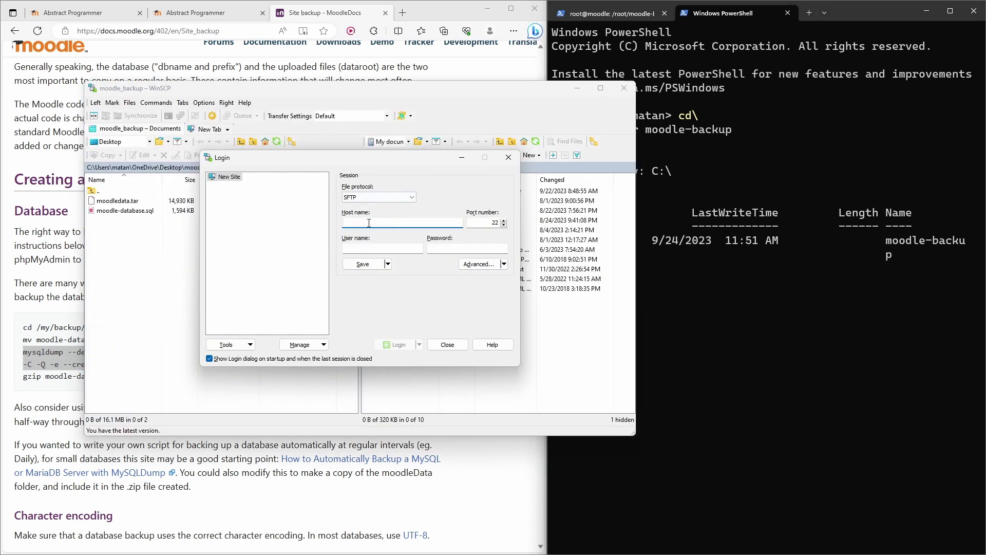
Step: In WinSCP, log in over SFTP to 192.168.56.103 as root with the account password, accepting the server's host key
left_click(99, 16)
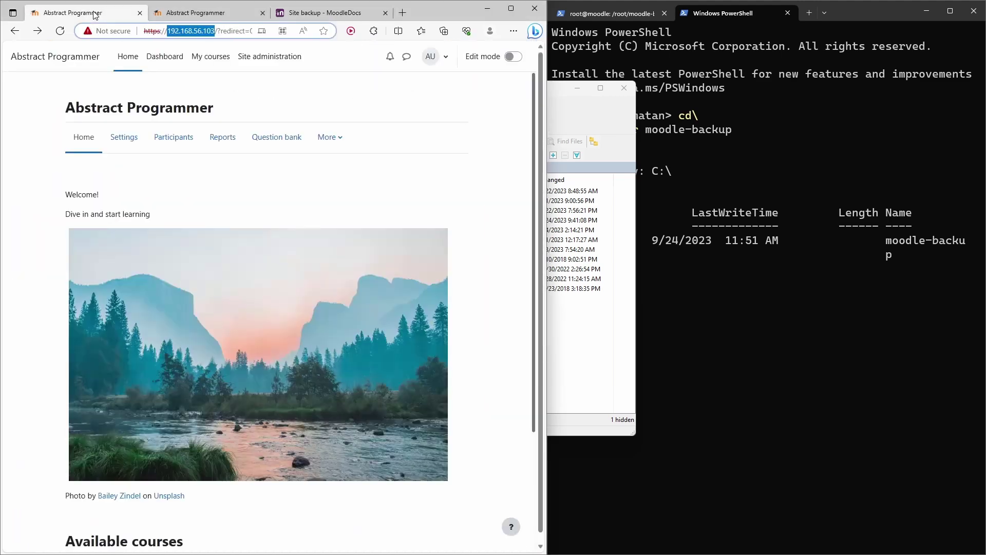
left_click(569, 107)
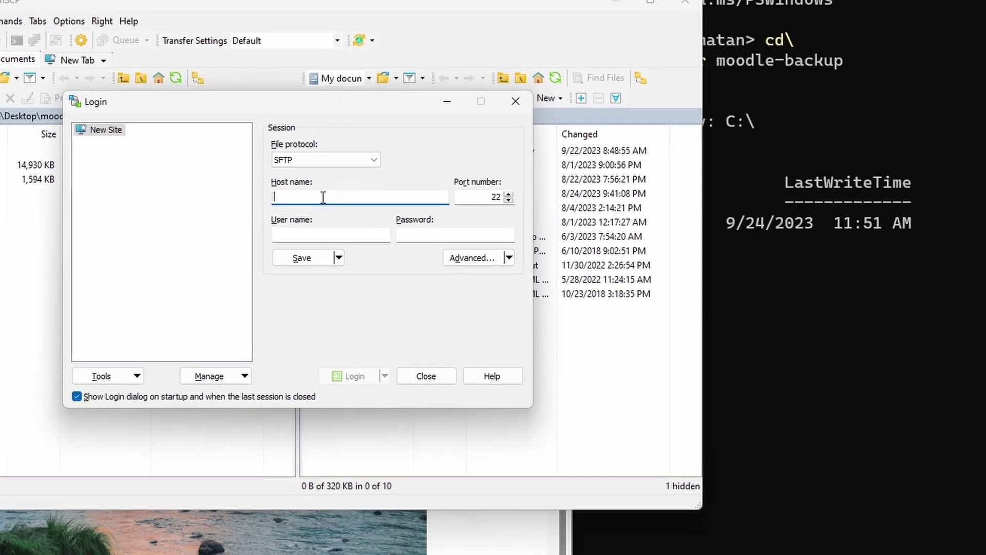
type("192.168.56.103")
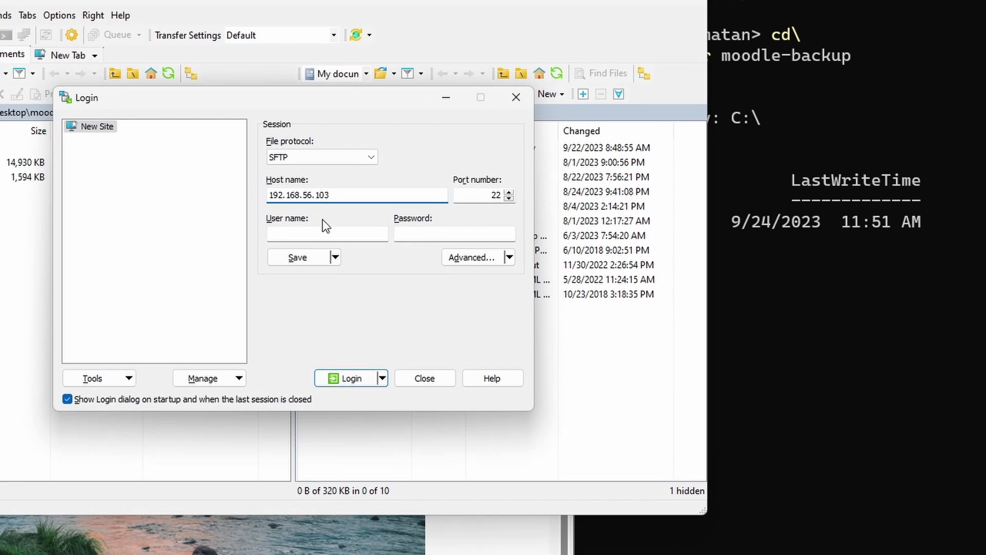
left_click(330, 234)
type("root")
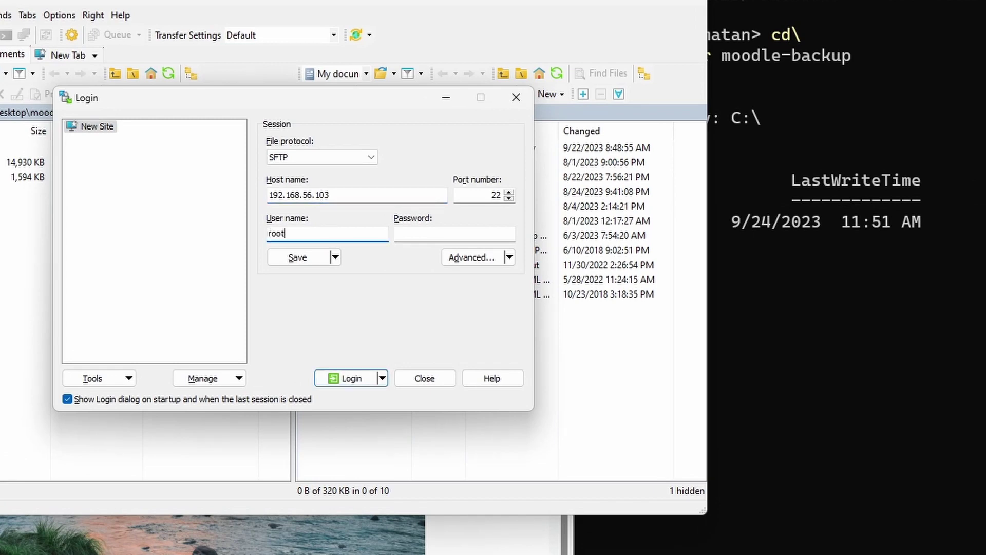
key("Tab")
type("•••••••••••••")
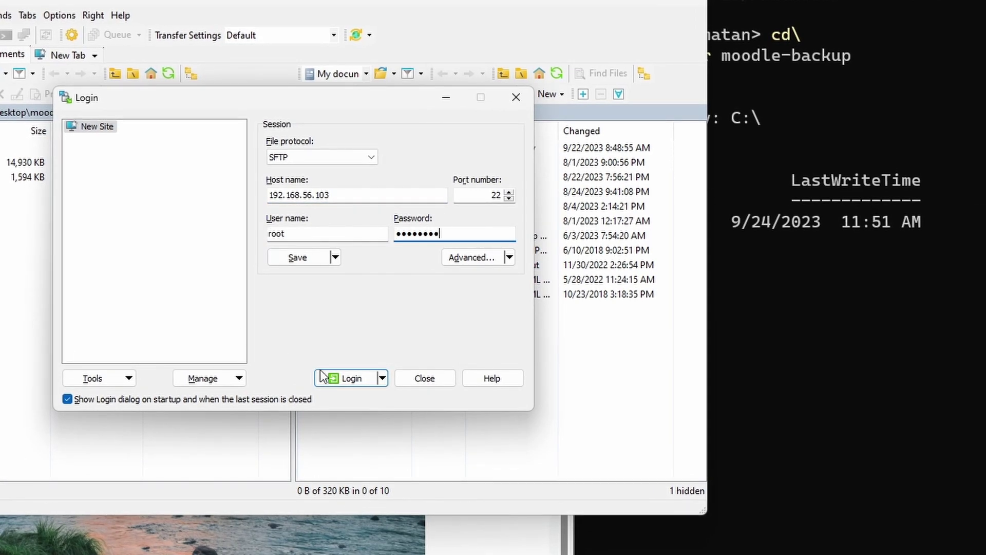
left_click(329, 374)
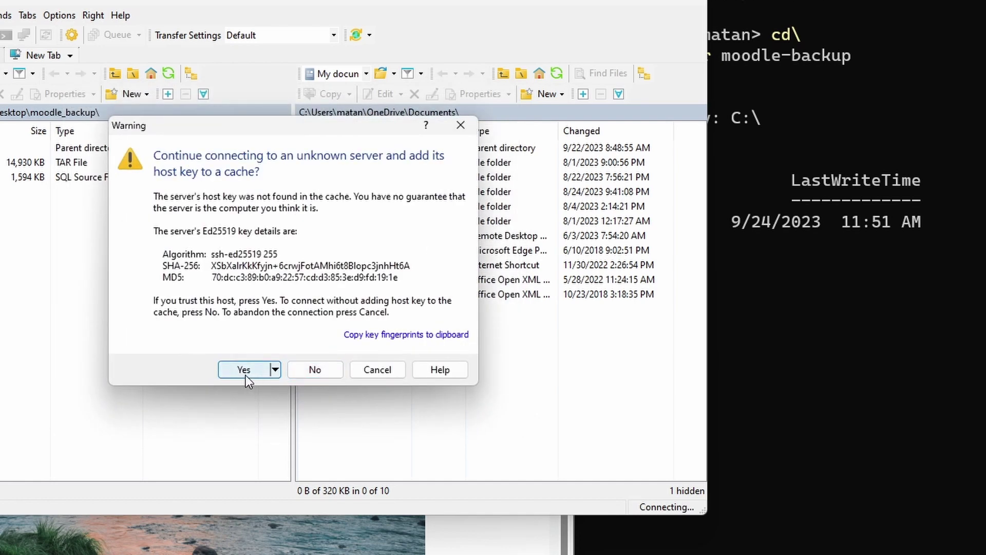
left_click(246, 375)
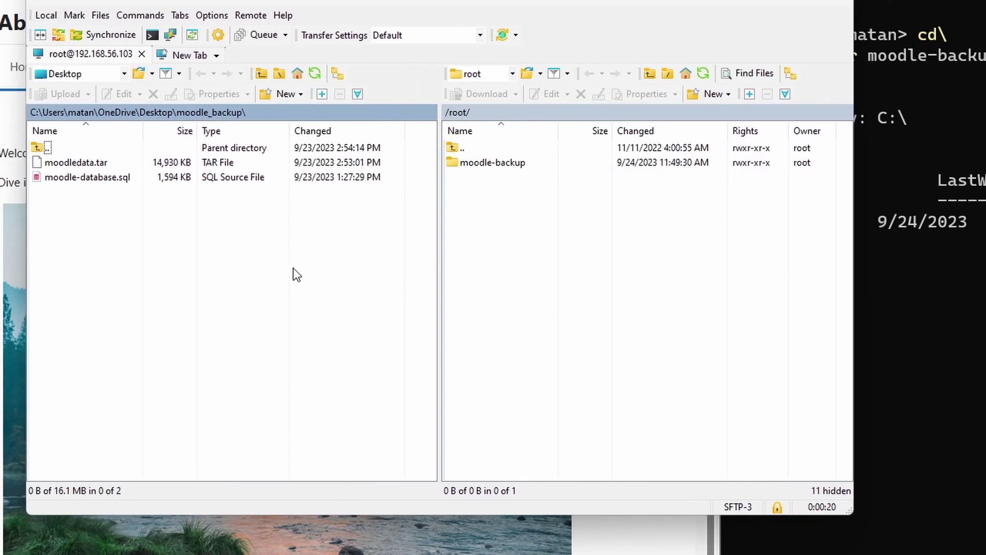
Step: Download moodle-database.sql from /root/moodle-backup on the server into the local C:\moodle-backup folder
left_click(35, 113)
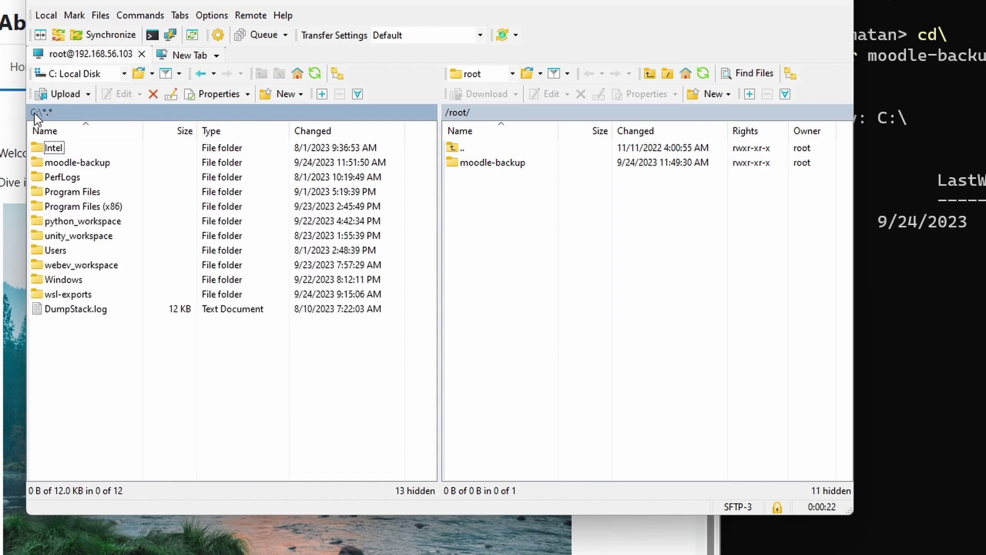
double_click(72, 165)
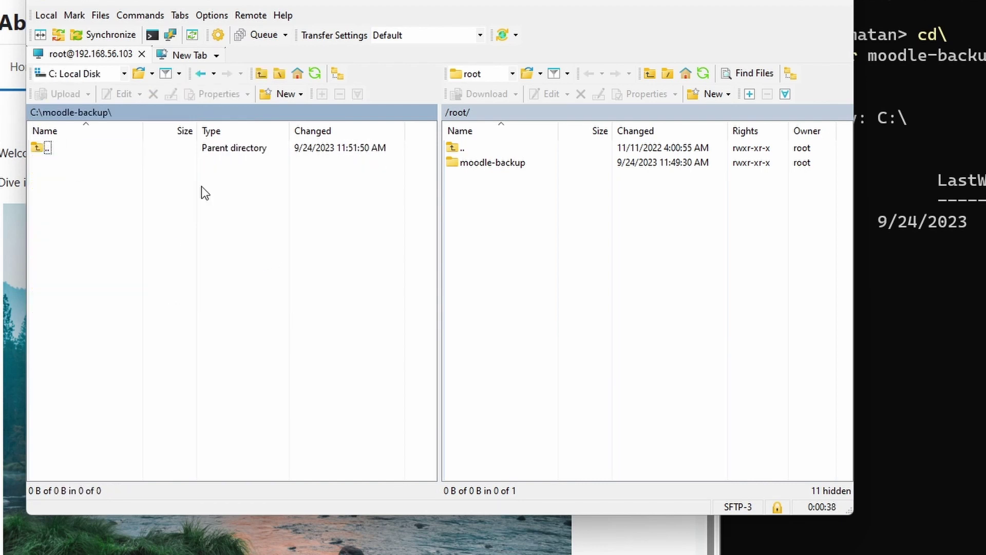
double_click(498, 162)
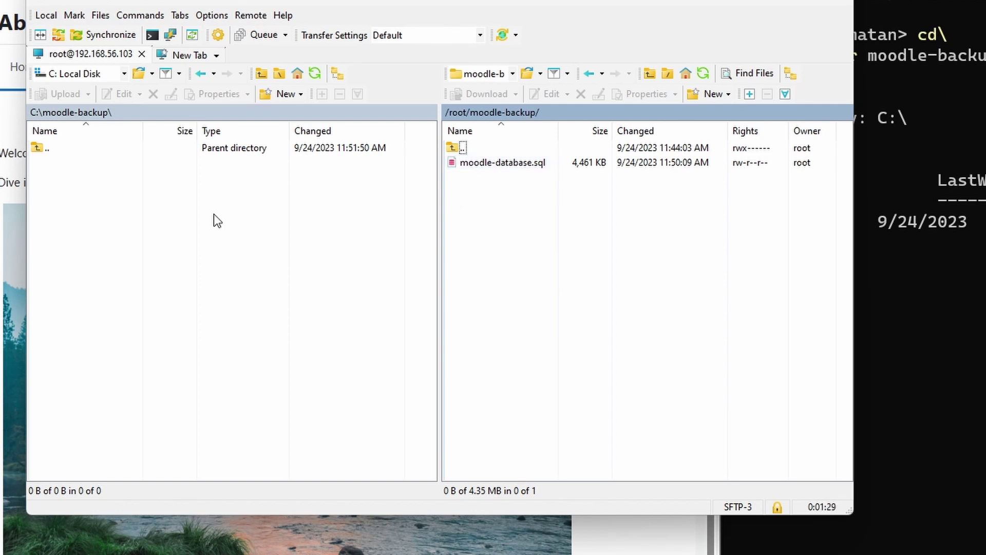
left_click_drag(496, 162, 186, 237)
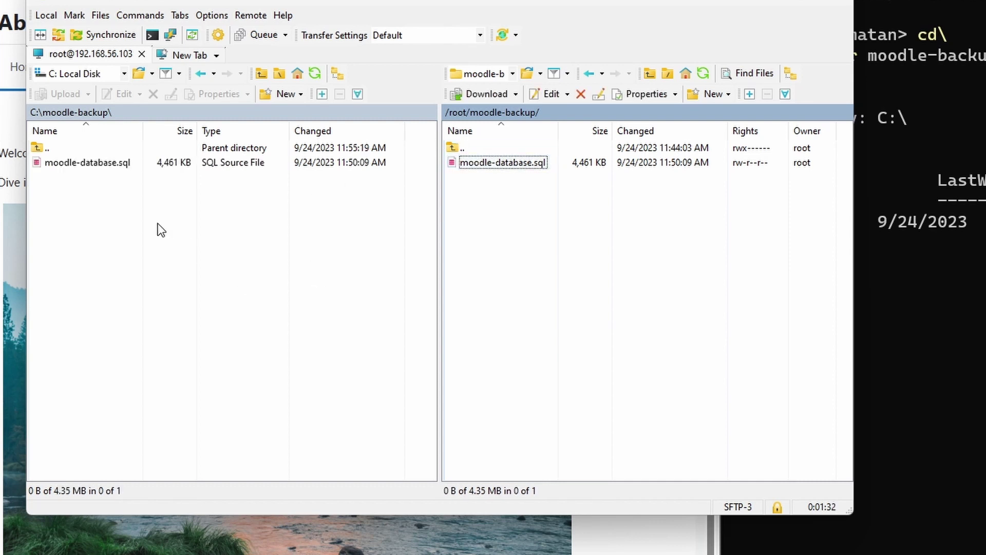
left_click(106, 162)
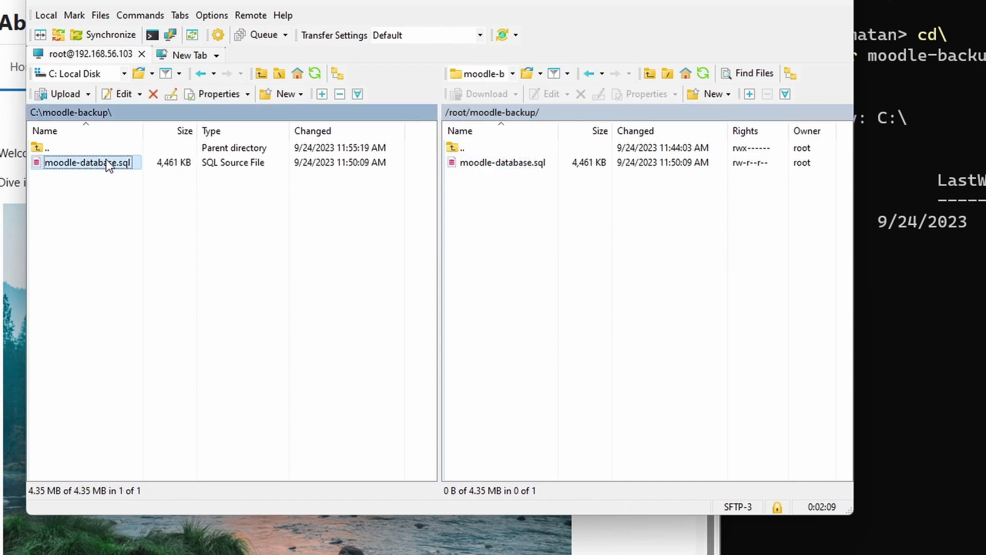
Step: In the local PowerShell session, change into C:\moodle-backup and list its contents to check the downloaded file
left_click(982, 353)
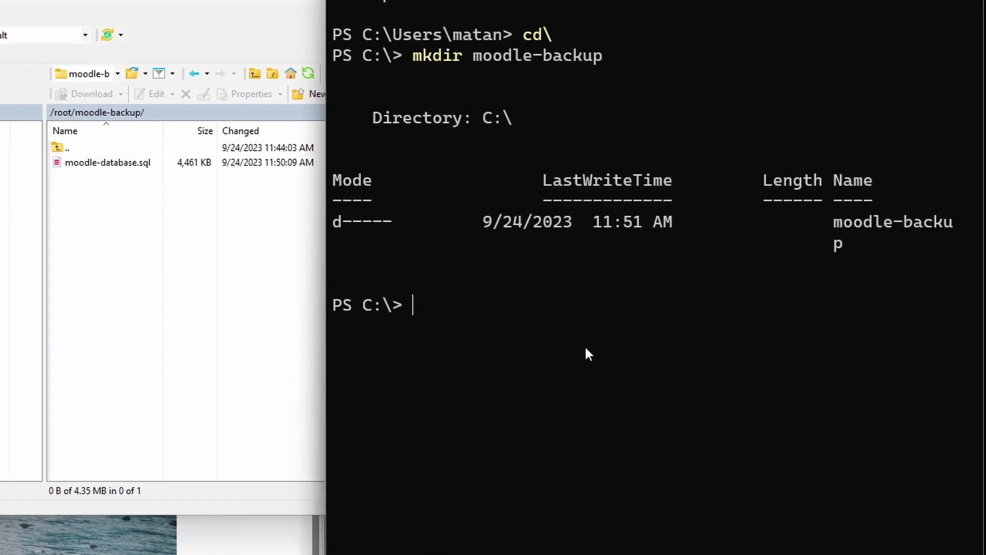
type("cd moodl")
key("Tab")
key("Return")
type("ls")
key("Return")
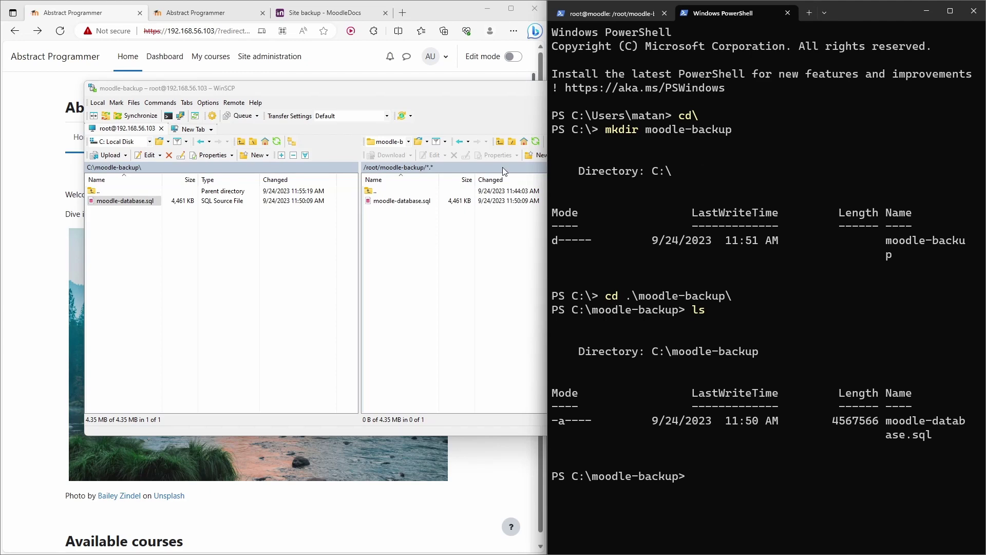
Step: Review the gzip command and the Uploaded files (moodledata) section in the Site backup documentation
left_click(324, 12)
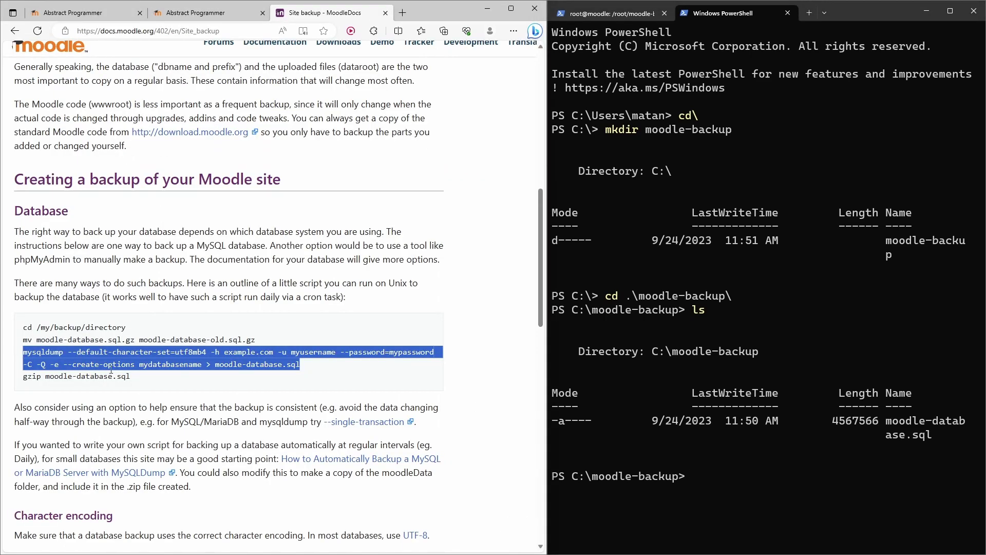
triple_click(48, 379)
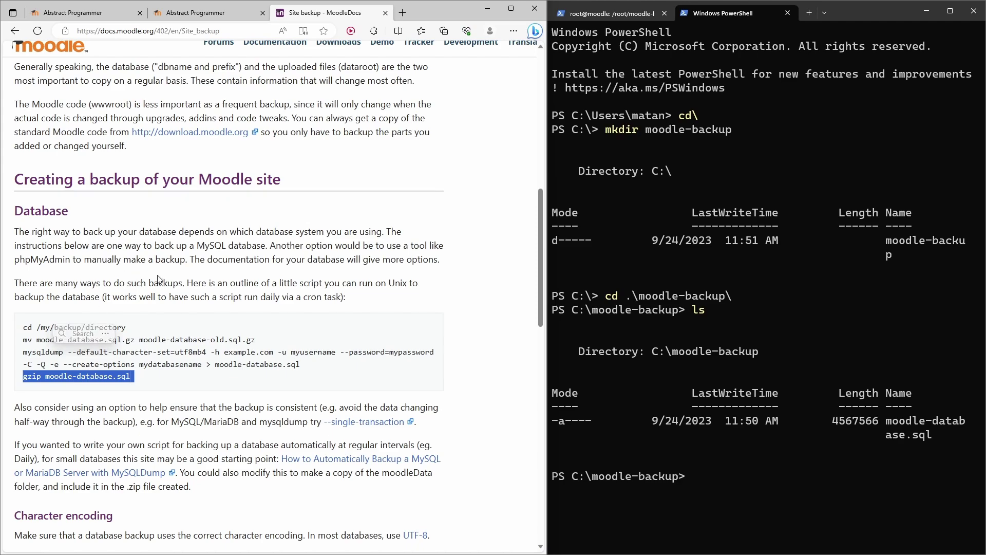
scroll(157, 279, "down", 8)
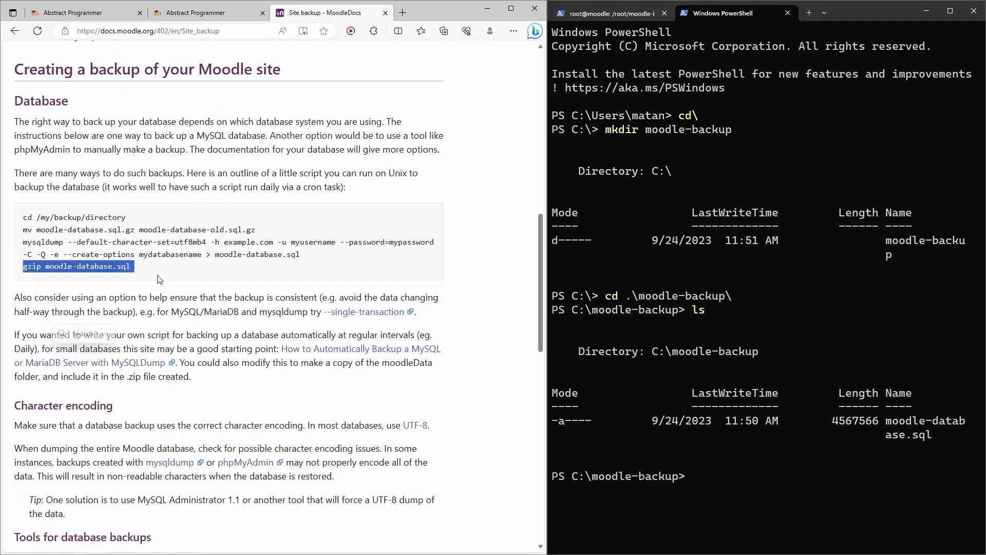
scroll(127, 180, "down", 5)
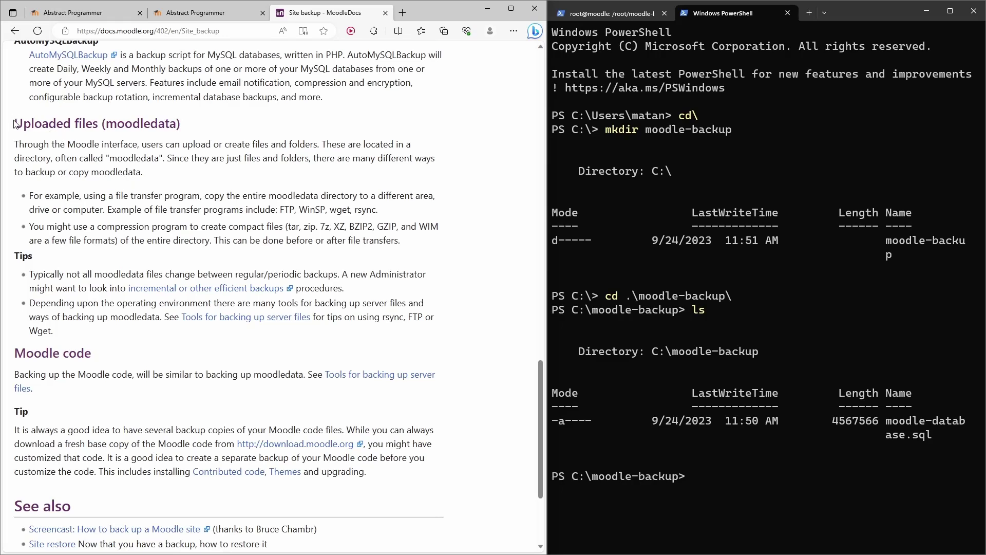
double_click(124, 126)
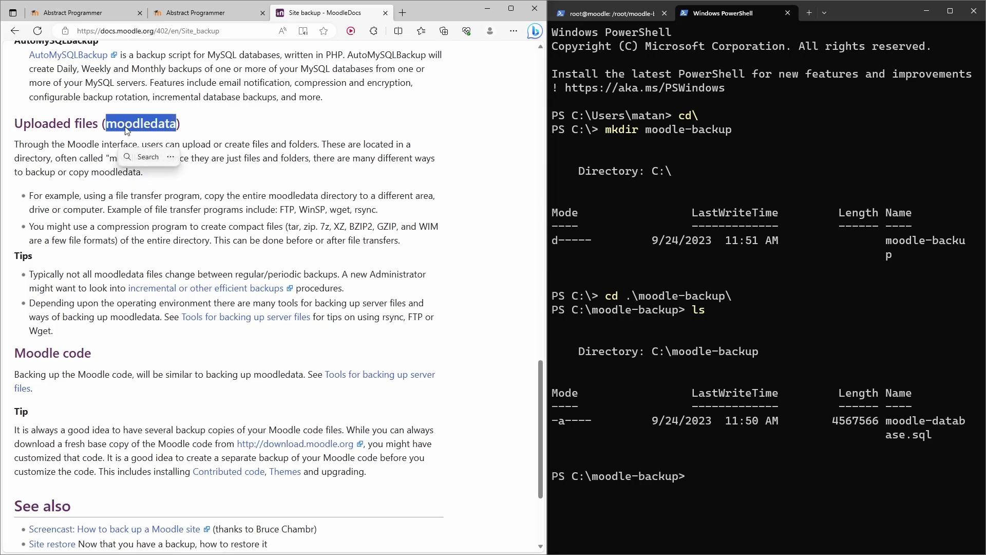
Step: Return to the server session, change to /var/www/ and list its folders
left_click(601, 15)
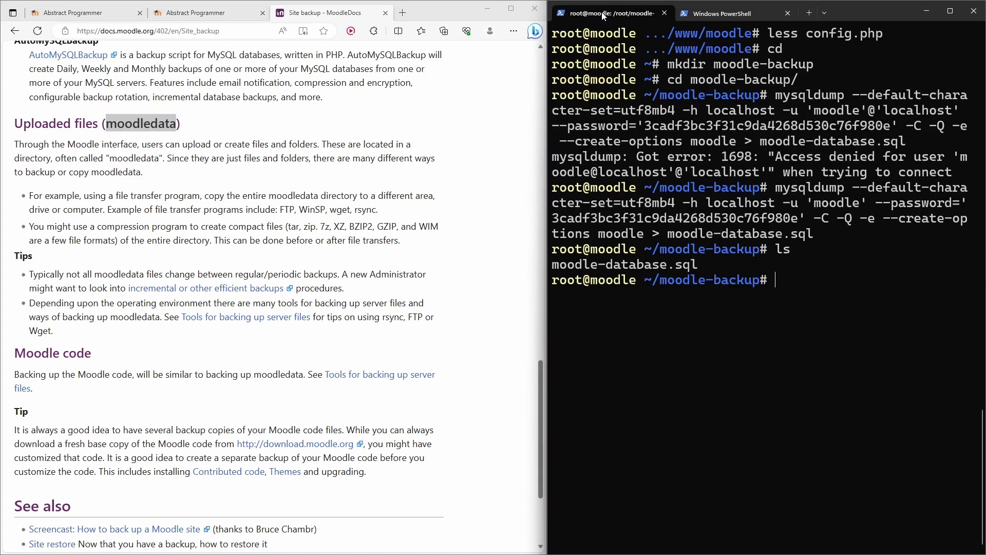
type("cd /var/www/")
key("Return")
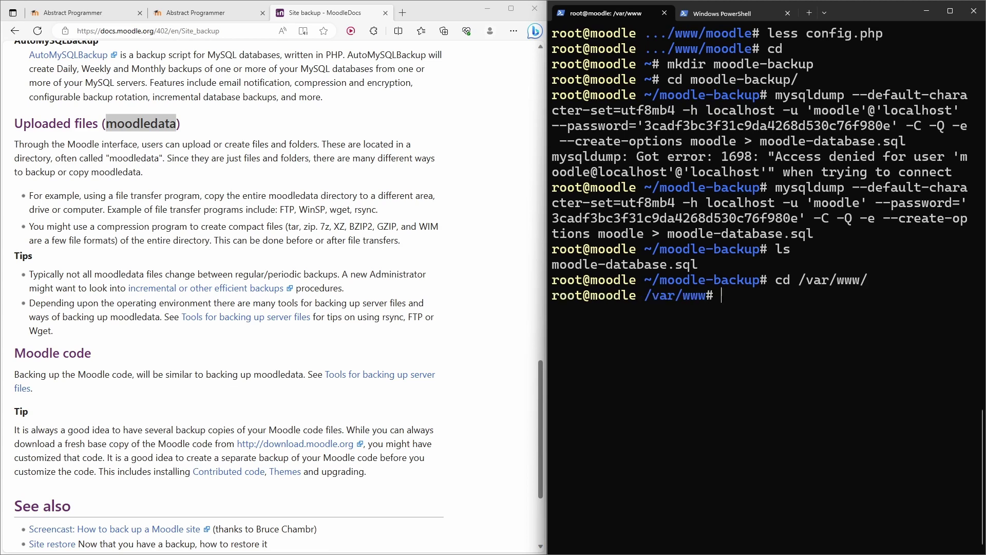
type("ls")
key("Return")
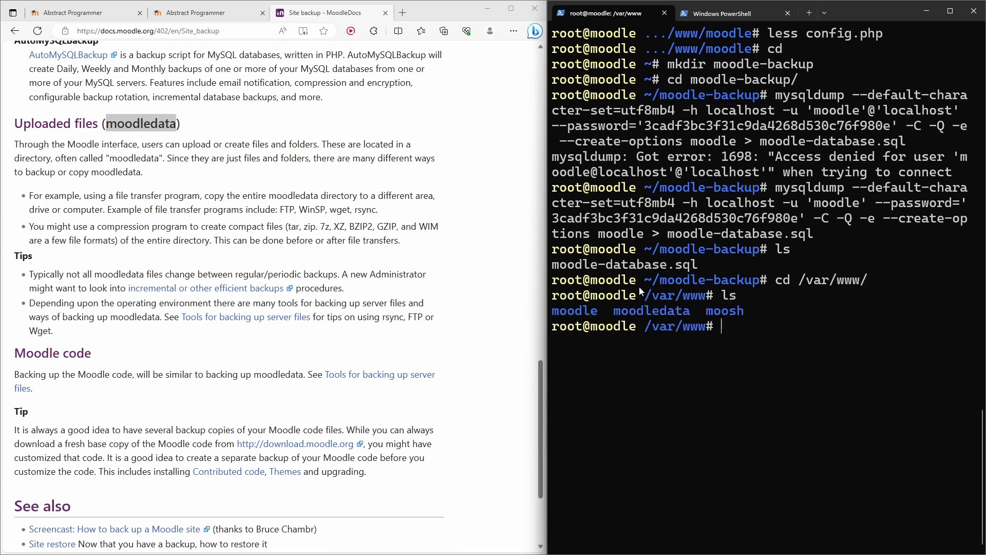
Step: Archive the moodledata folder into moodledata.tar with tar -cf and list /var/www to check for the archive
double_click(649, 315)
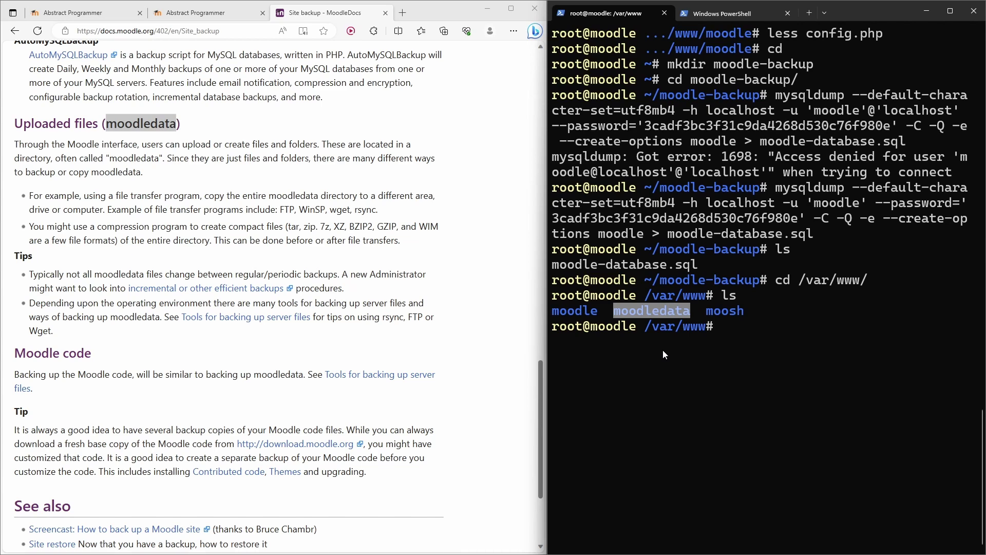
type("tar")
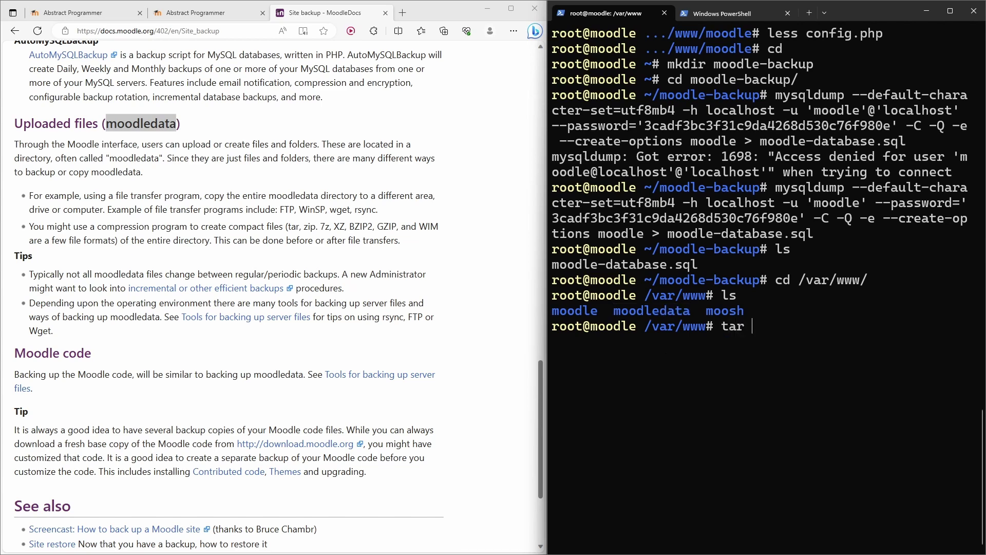
type(" -cf moodledata.tar")
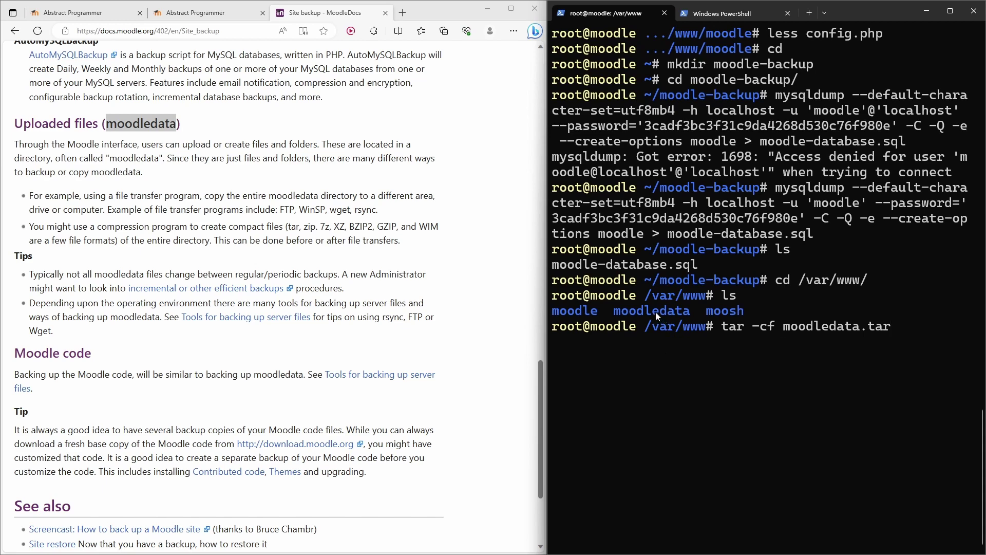
type("moodledata")
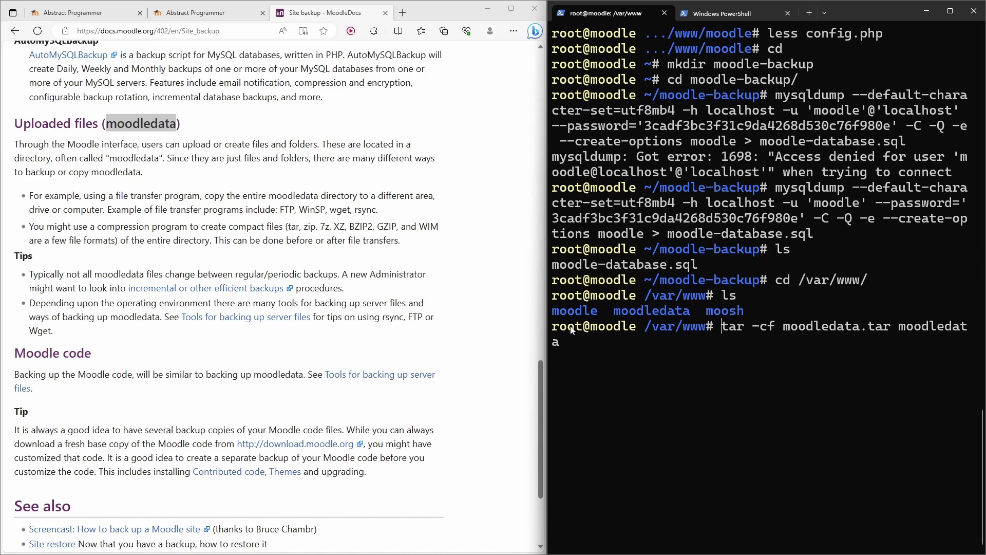
type("sudo")
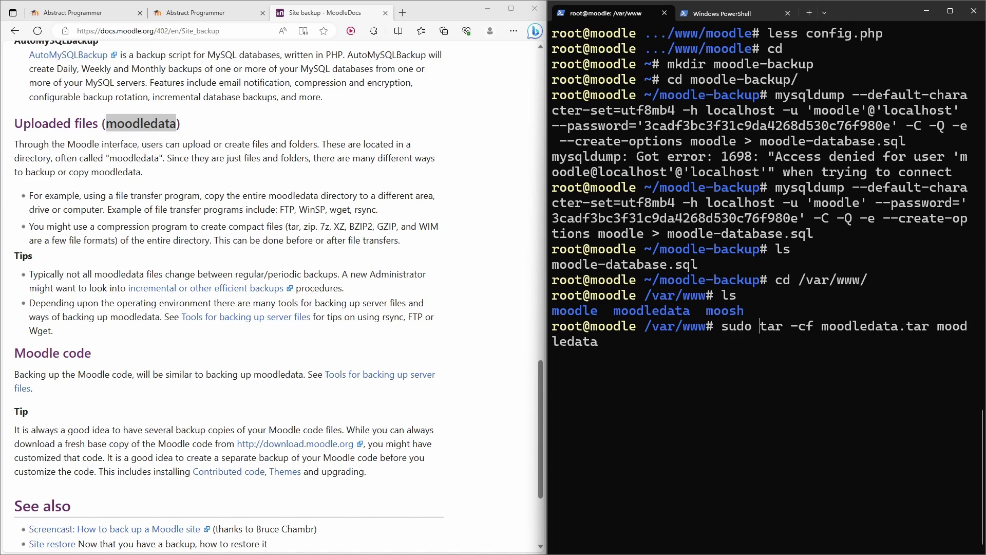
key("BackSpace")
key("BackSpace")
key("BackSpace")
key("BackSpace")
key("BackSpace")
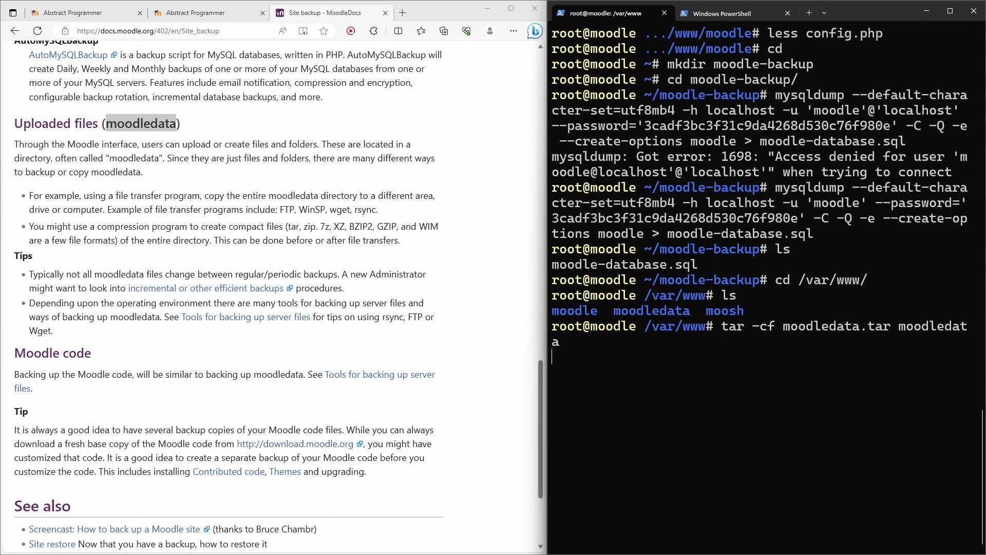
type("ls")
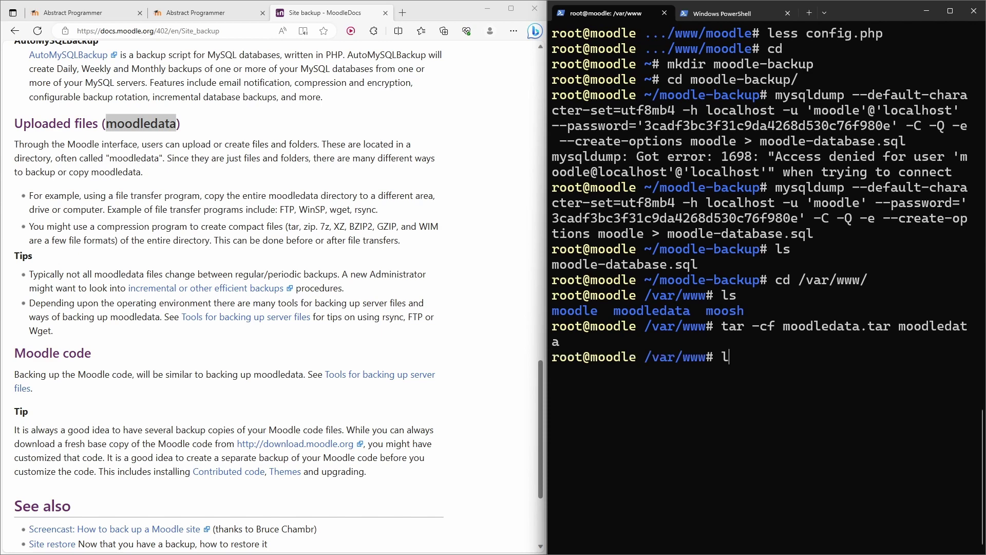
key("Return")
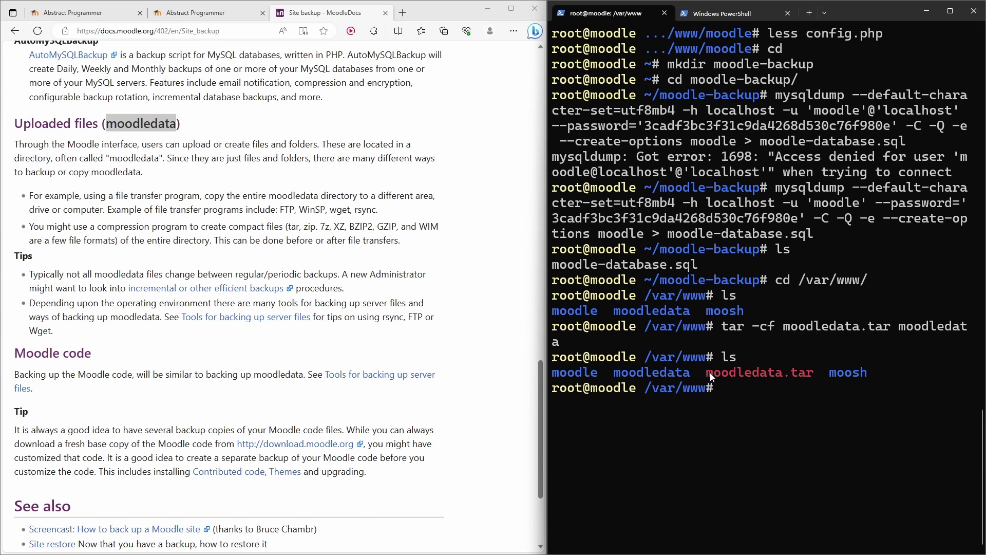
left_click_drag(707, 372, 793, 371)
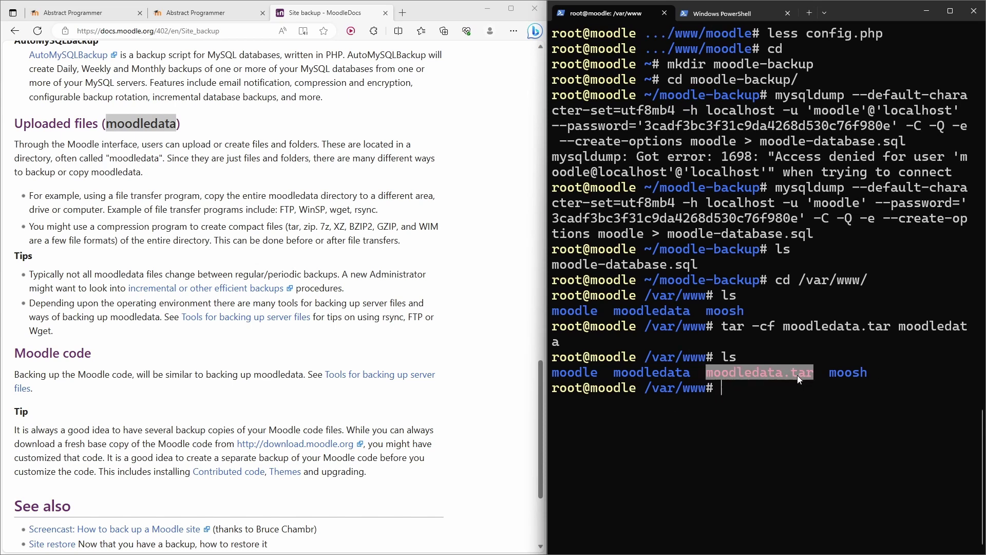
Step: Move moodledata.tar into ~/moodle-backup/, list /var/www again and clear the terminal screen
type("mv mood")
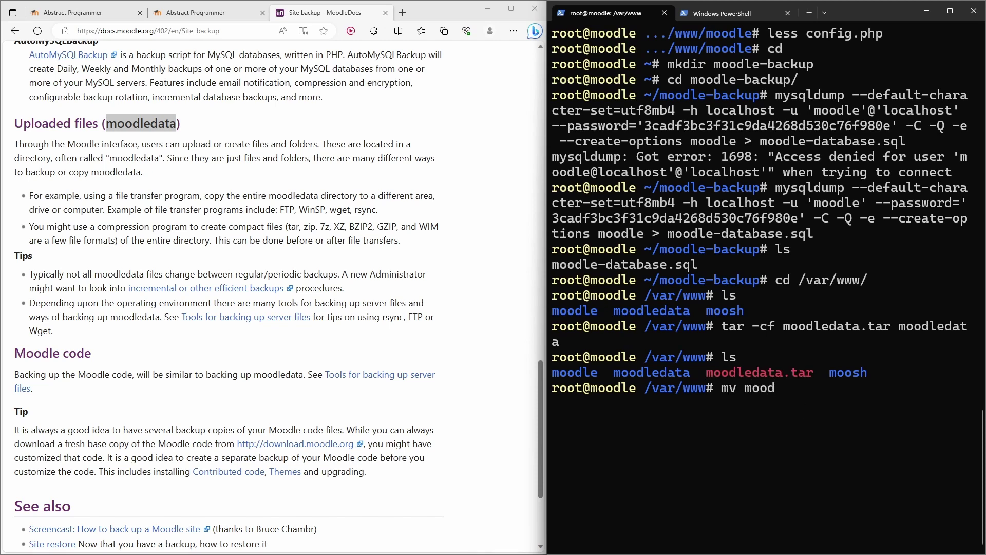
type("ledata.t")
type("ar ~/")
type("mo")
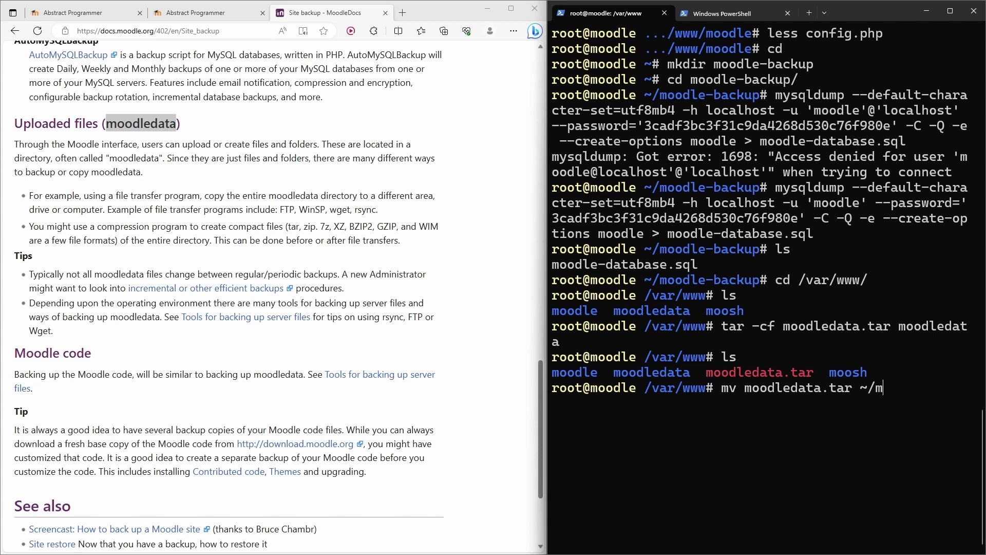
key("Tab")
key("Return")
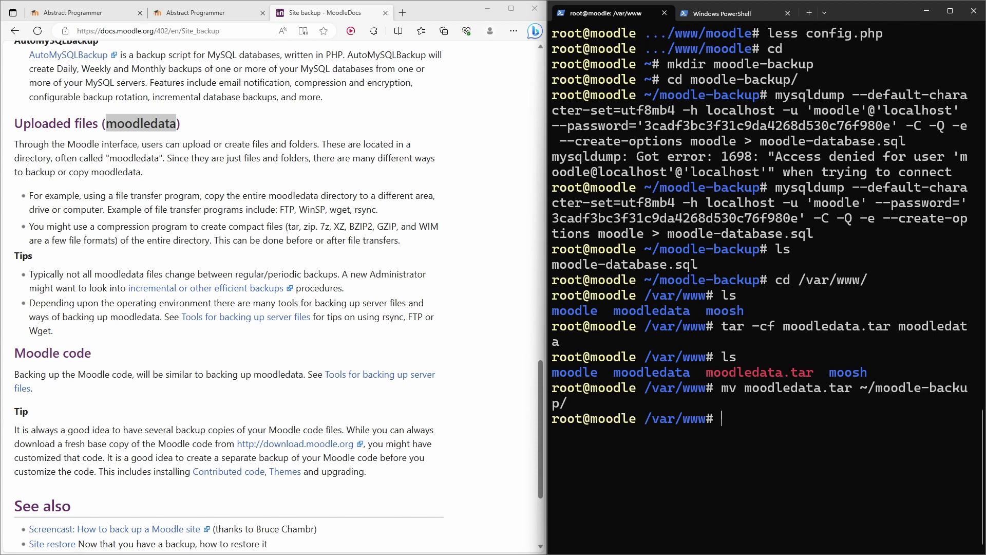
type("ls")
key("Return")
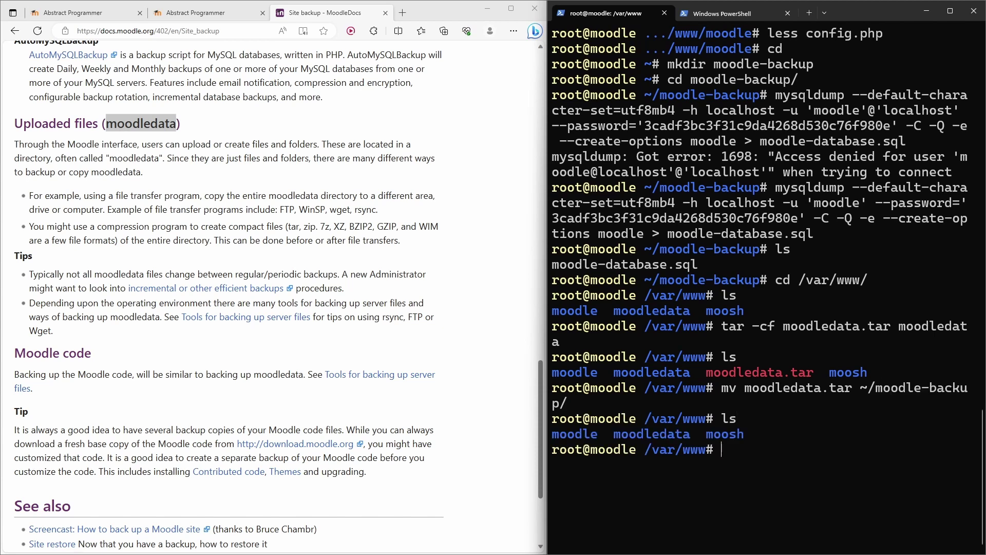
key("ctrl+l")
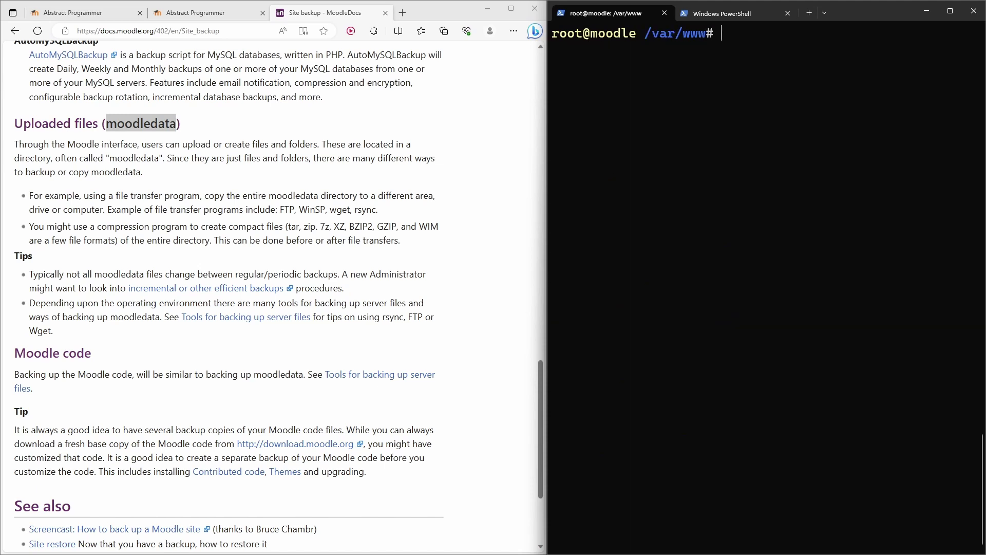
Step: Change to the ~/moodle-backup/ directory and list its files
type("cd ~/mo")
key("Tab")
key("Return")
type("ls")
key("Return")
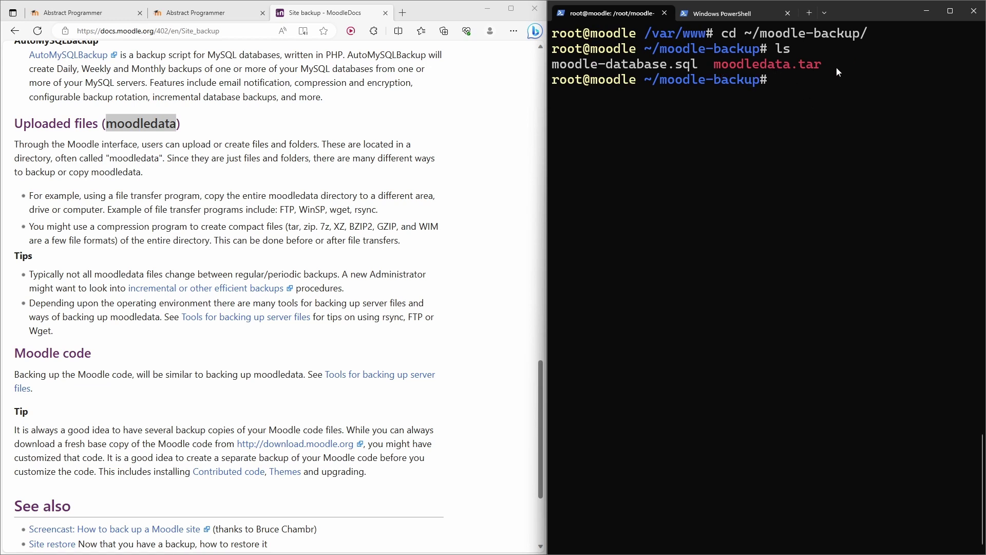
Step: Switch to WinSCP, refresh the remote /root/moodle-backup listing and download moodledata.tar into C:\moodle-backup
key("alt+Tab")
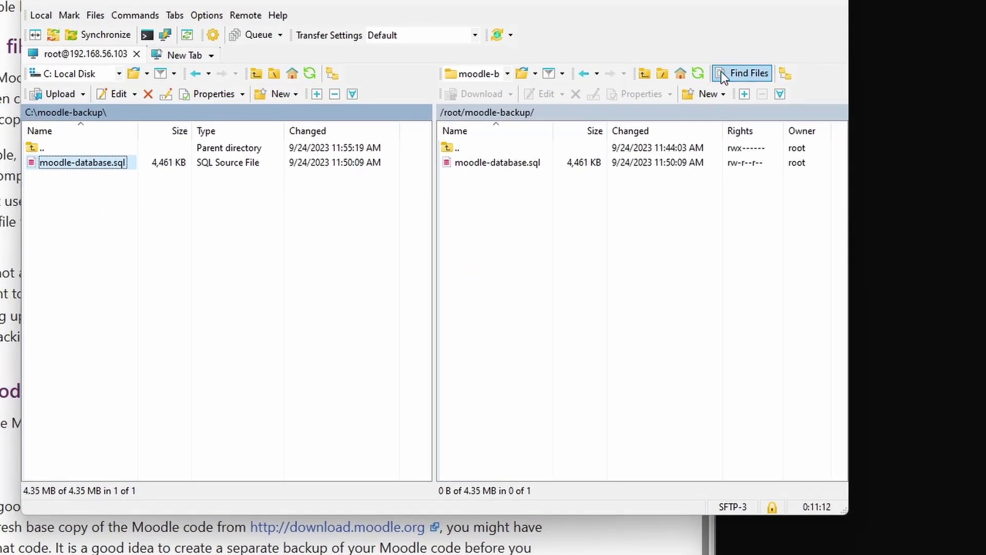
left_click(696, 77)
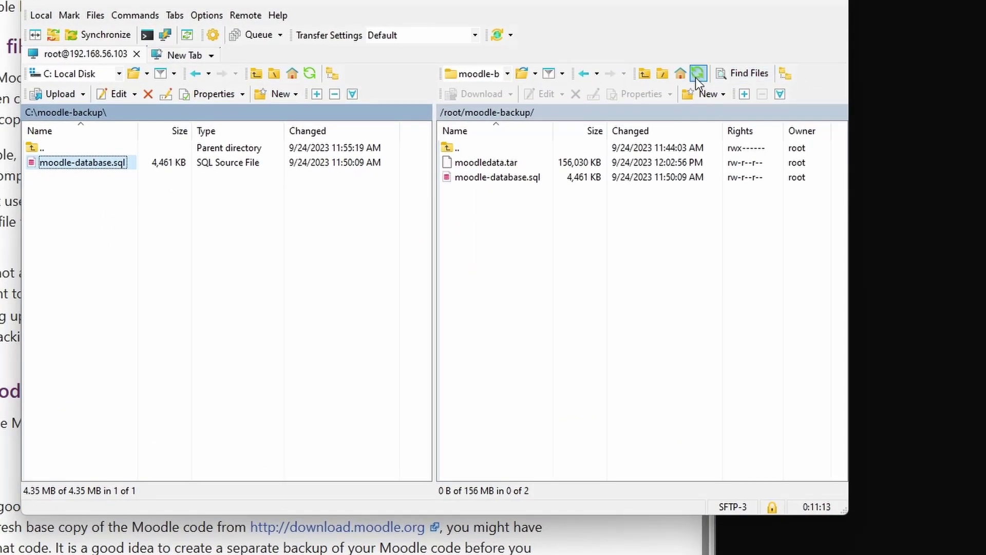
left_click(509, 164)
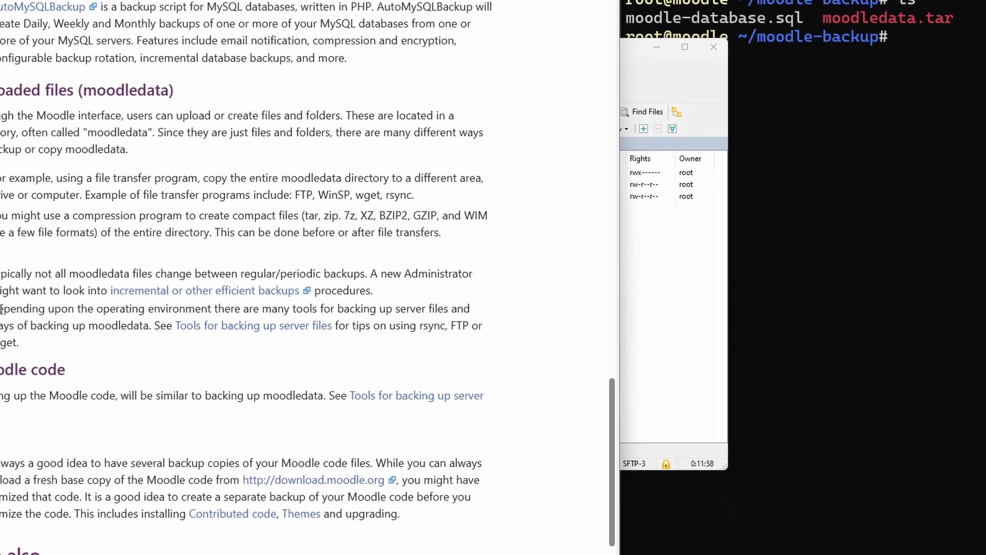
Step: Read the Moodle code section of the documentation, then change back to /var/www/ on the server and list its folders to locate the moodle folder
scroll(1, 308, "down", 3)
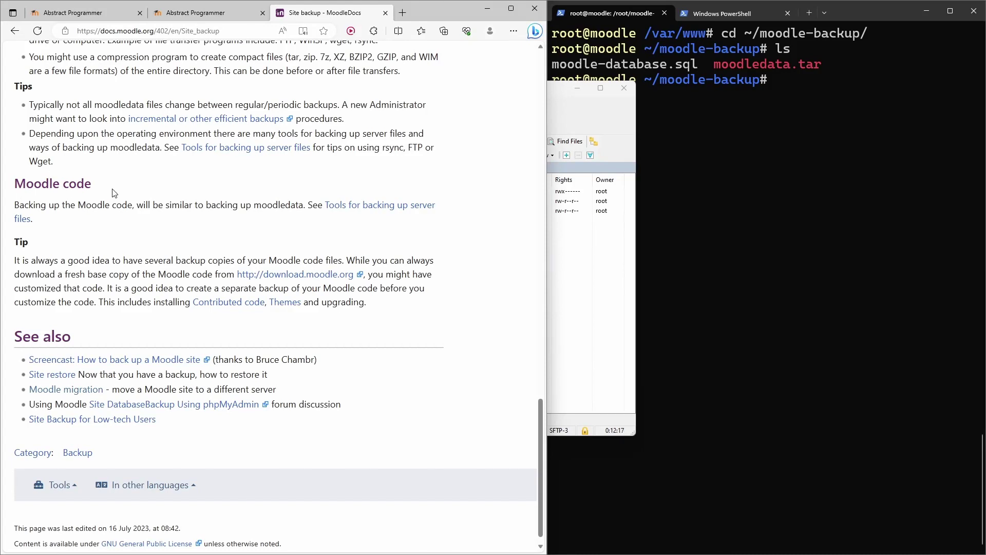
left_click(805, 223)
type("cd /var/www/")
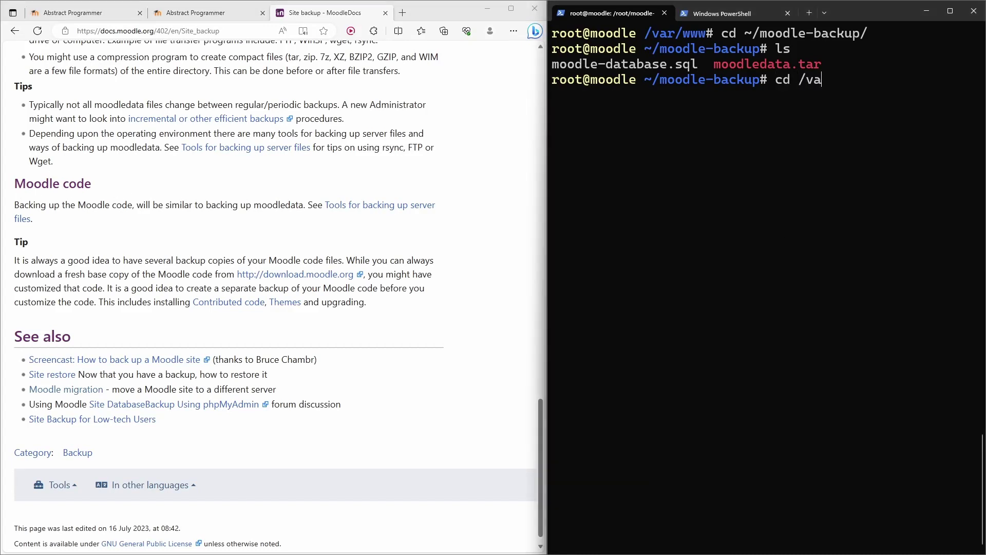
key("Return")
type("ls")
key("Return")
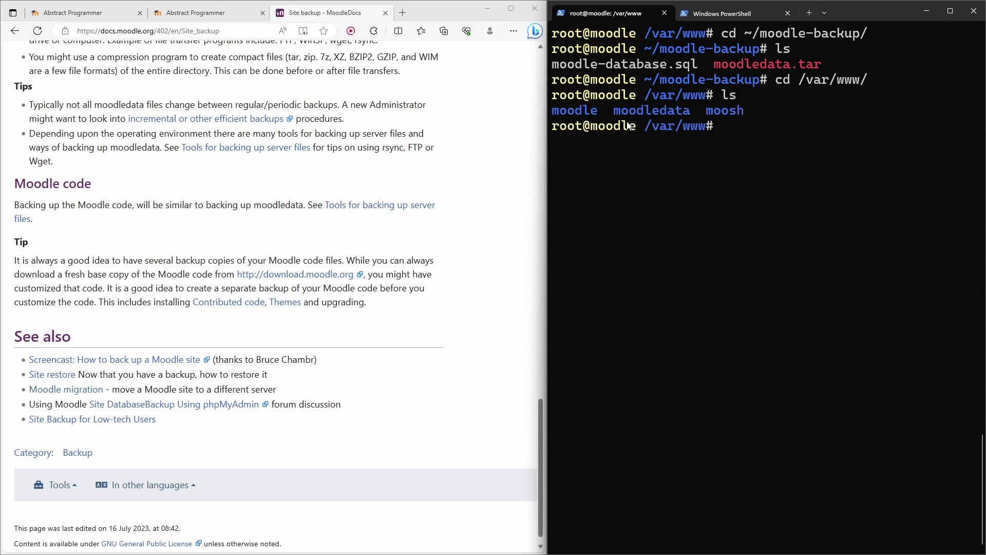
double_click(590, 110)
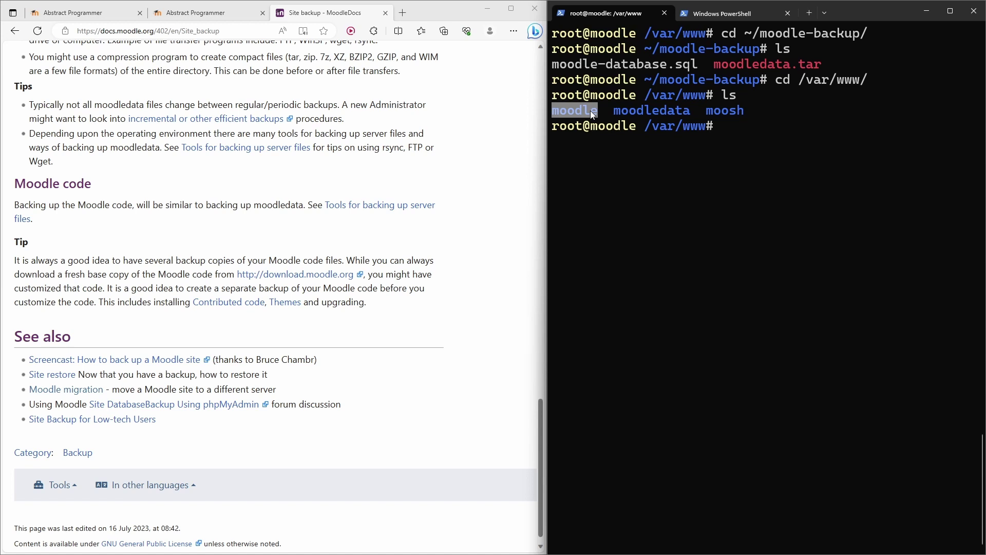
left_click(386, 233)
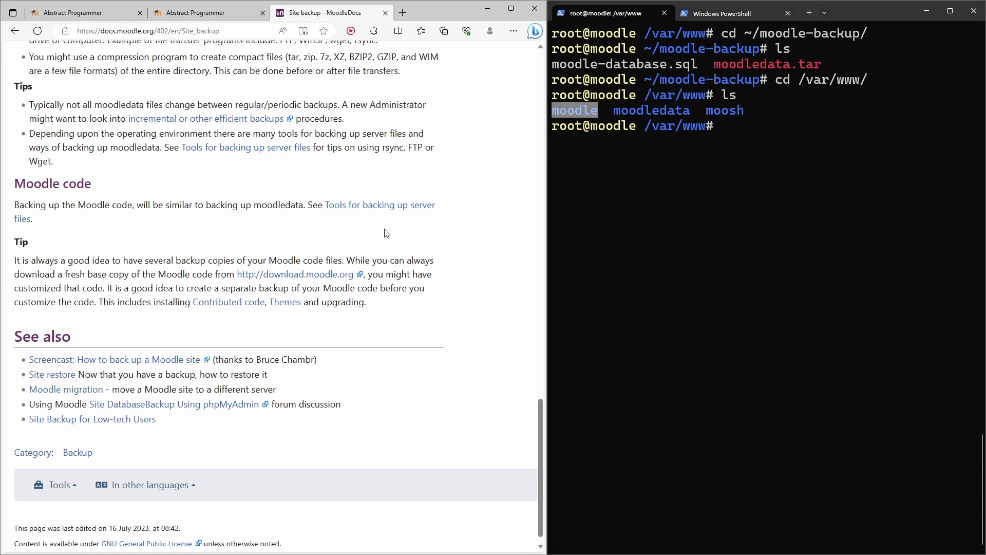
Step: View the original Moodle site in the browser, then log in to the second site at 192.168.56.104
left_click(97, 19)
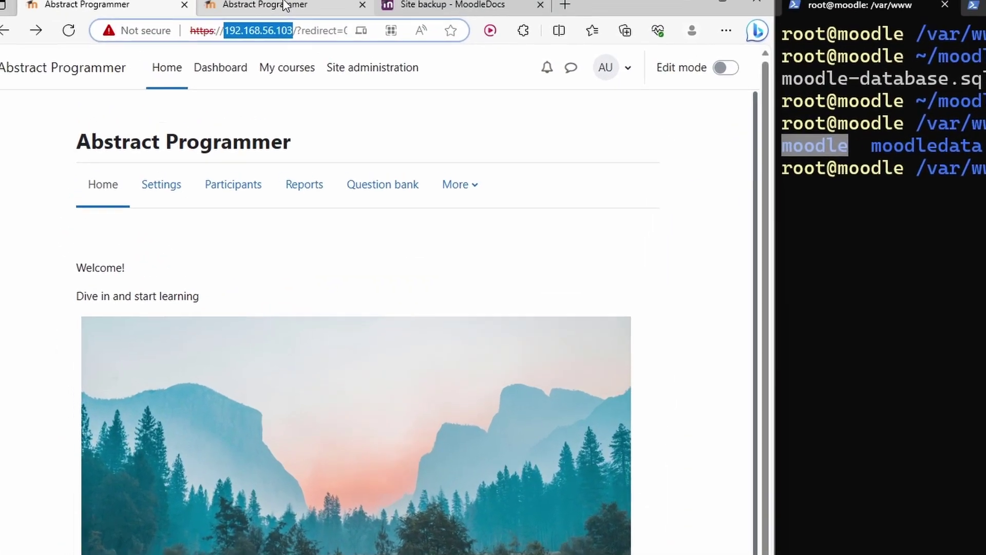
left_click(209, 14)
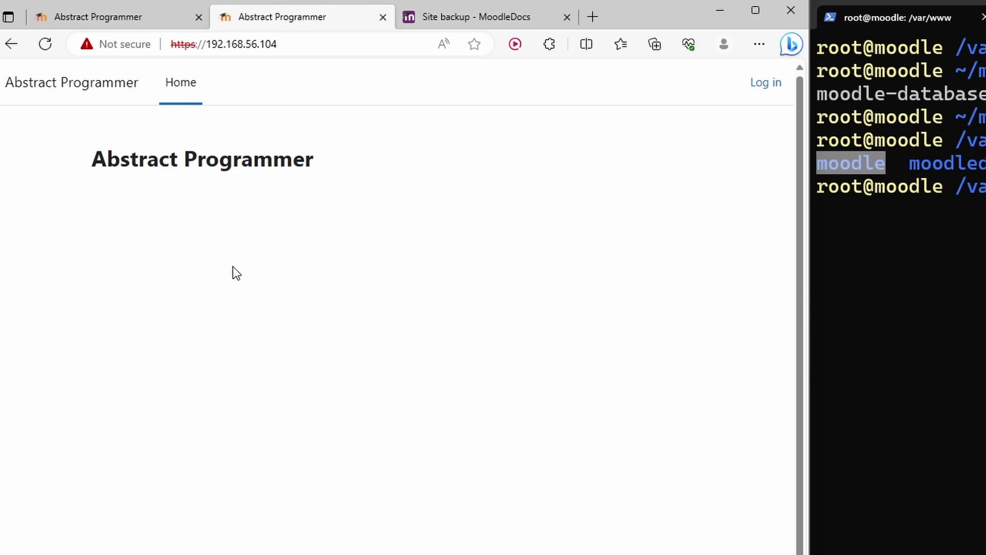
left_click(753, 83)
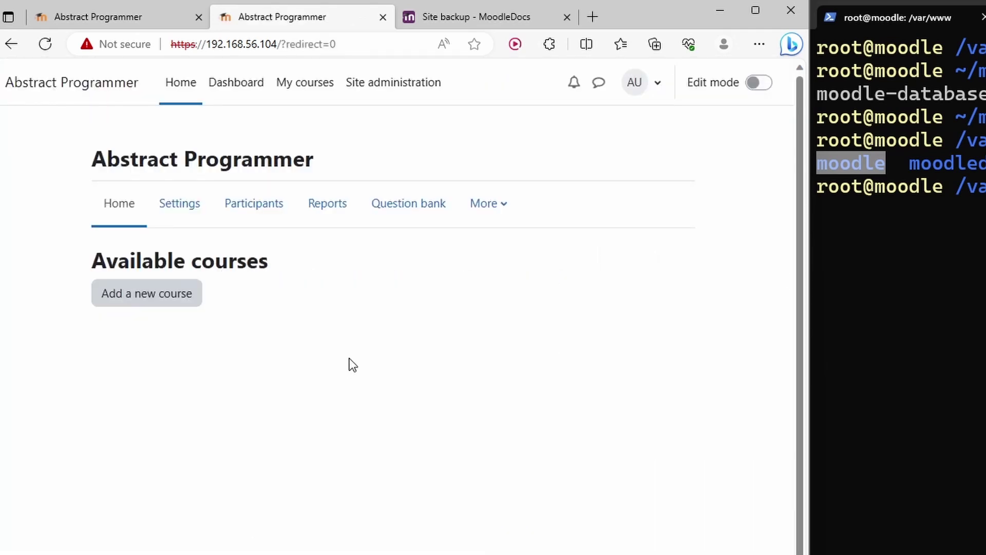
Step: Compare the two Moodle sites and select the IP address 192.168.56.104 in the second site's URL
left_click(123, 12)
left_click(308, 19)
key("ctrl+l")
key("End")
key("Left")
key("Left")
key("Left")
key("Left")
key("Left")
key("Left")
key("Left")
key("Left")
key("Left")
key("Left")
key("Left")
key("Left")
key("shift+Left")
key("shift+Left")
key("shift+Left")
key("shift+Left")
key("shift+Left")
key("shift+Left")
key("shift+Left")
key("shift+Left")
key("shift+Left")
key("shift+Left")
key("shift+Left")
key("shift+Left")
key("shift+Left")
key("shift+Left")
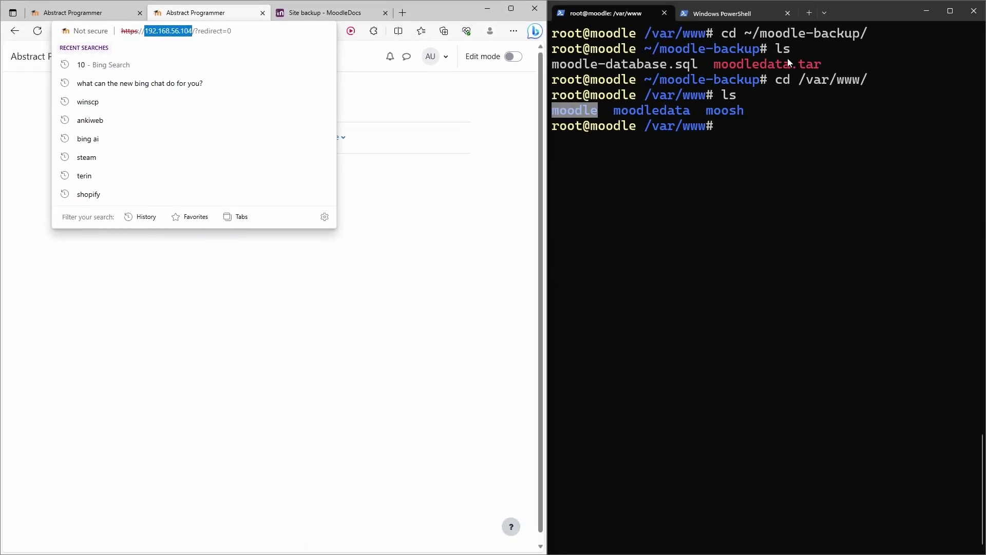
left_click(809, 13)
type("ssh root@")
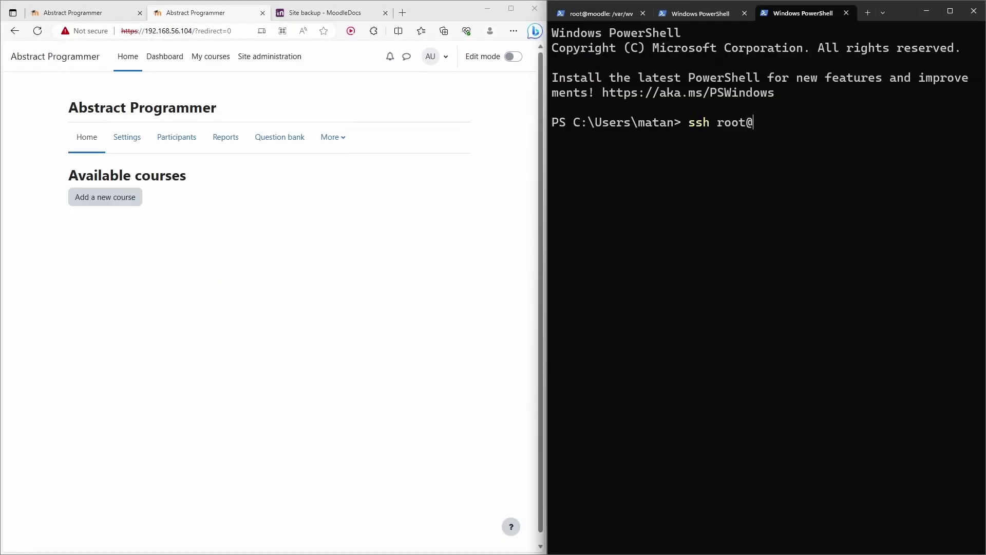
type("192.168.56.104")
key("Return")
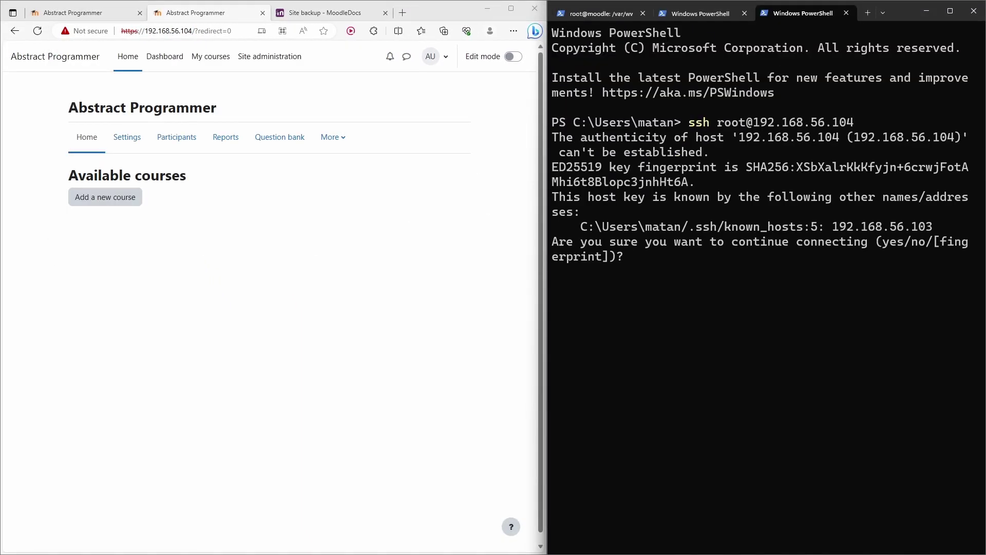
type("yes")
key("Return")
key("ctrl+v")
key("Return")
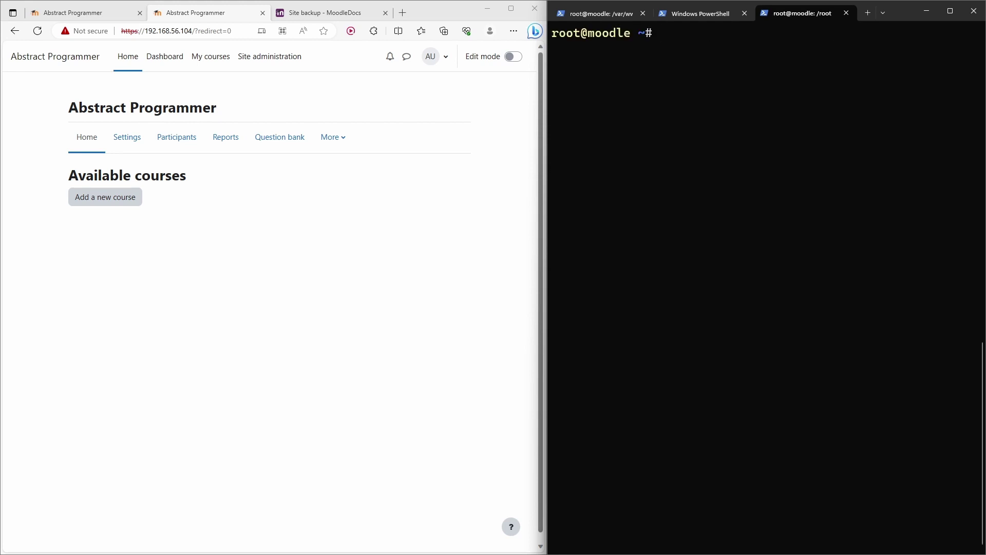
Step: Create a moodle-restore directory in root's home folder on the second server and list the folder's contents
type("mkdir moodle-restore")
key("Return")
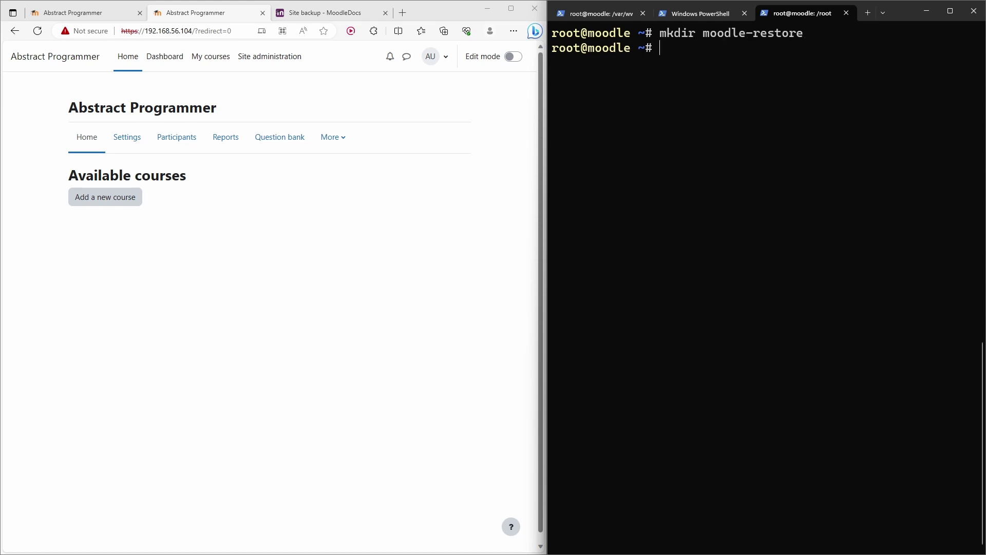
type("ls")
key("Return")
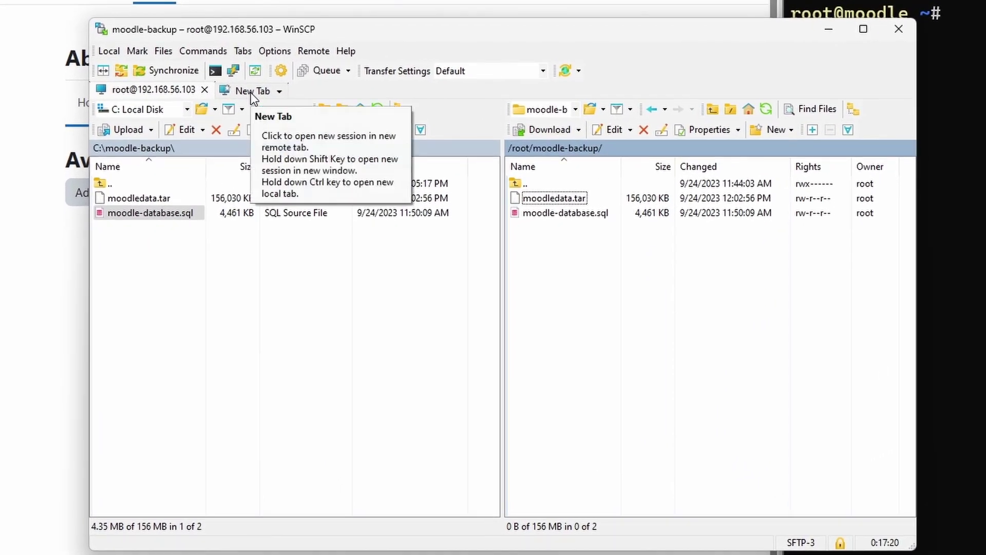
Step: Open a new SFTP session in WinSCP to 192.168.56.104 as root, entering the account password and accepting the server's host key
left_click(231, 133)
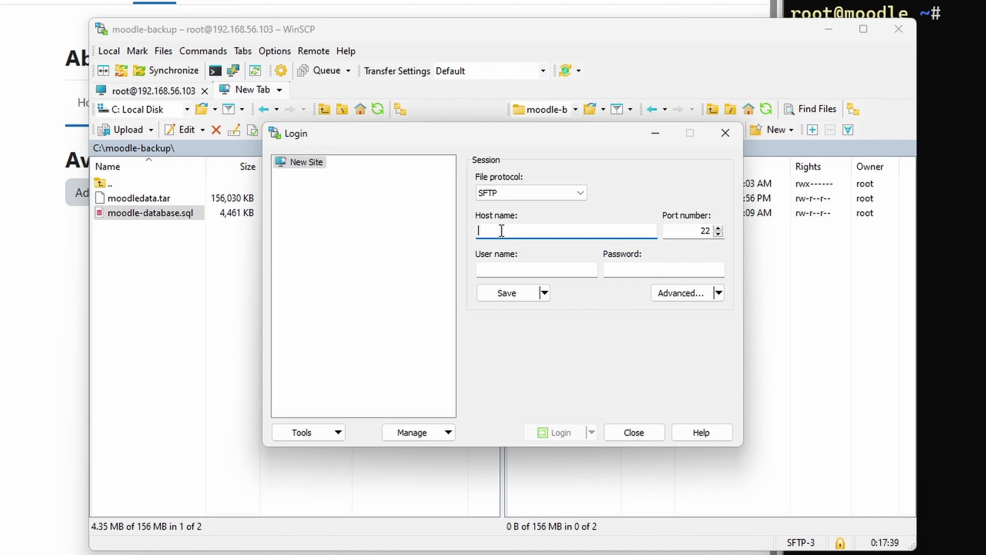
type("192.168.56.104")
left_click(557, 270)
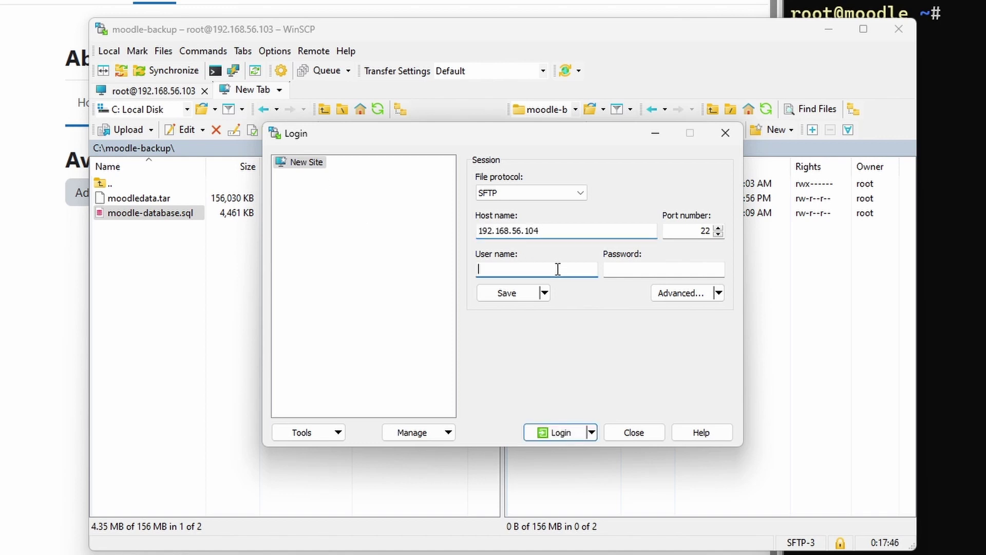
type("root")
key("Tab")
type("********")
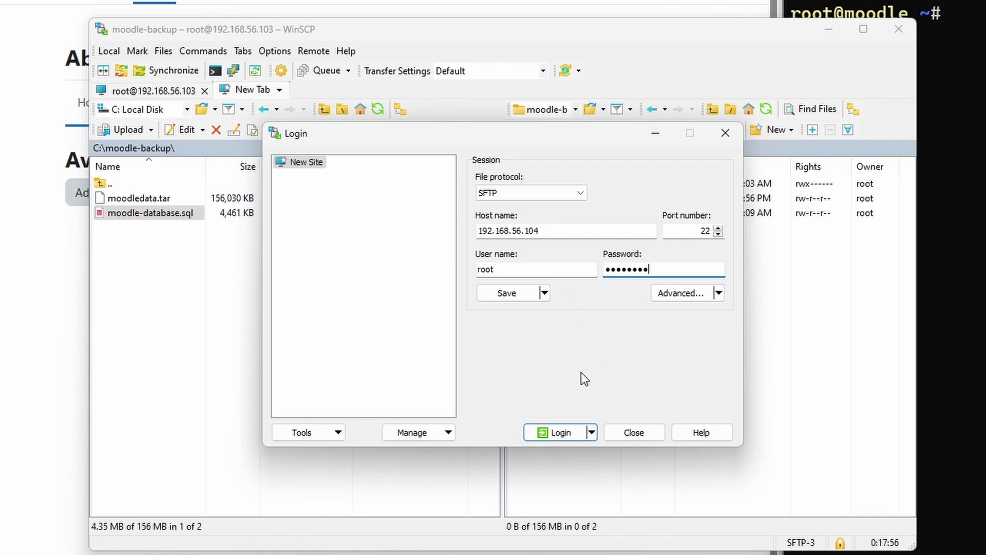
left_click(559, 430)
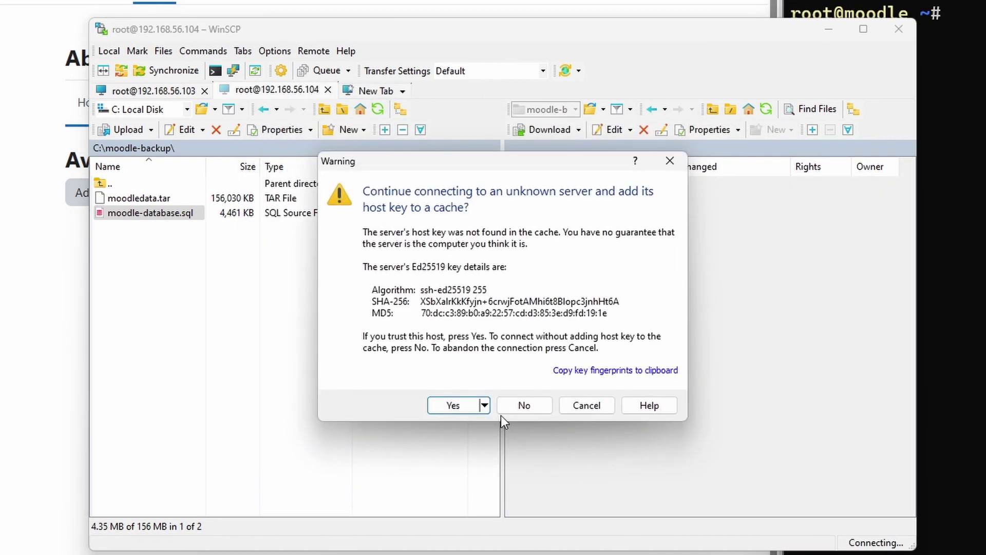
left_click(446, 405)
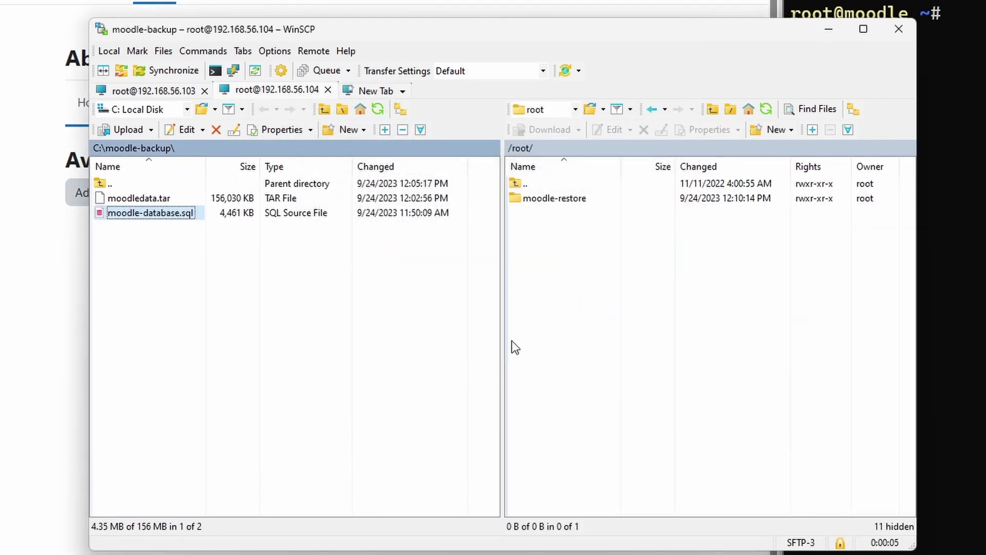
Step: Upload moodledata.tar and moodle-database.sql from C:\moodle-backup to /root/moodle-restore on the second server
double_click(579, 200)
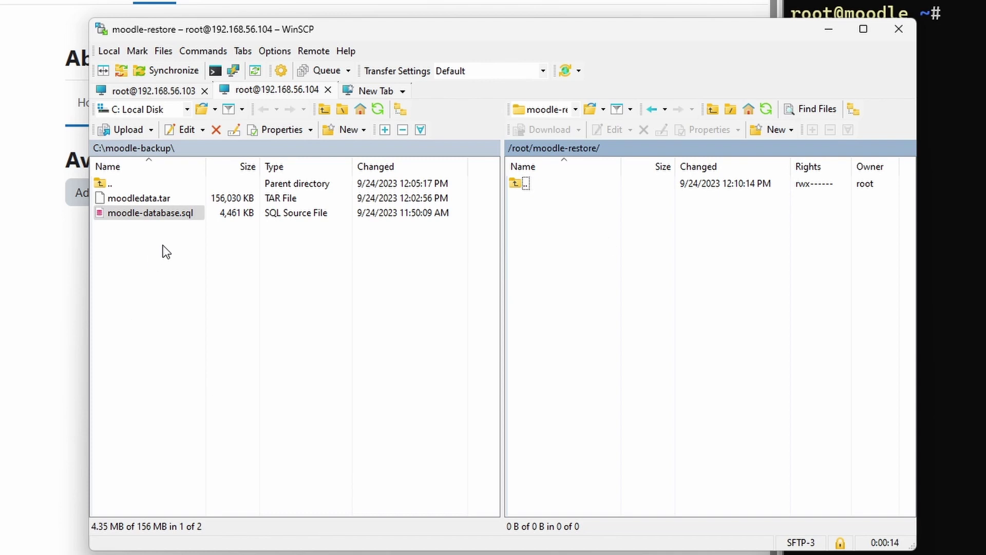
left_click_drag(163, 245, 146, 196)
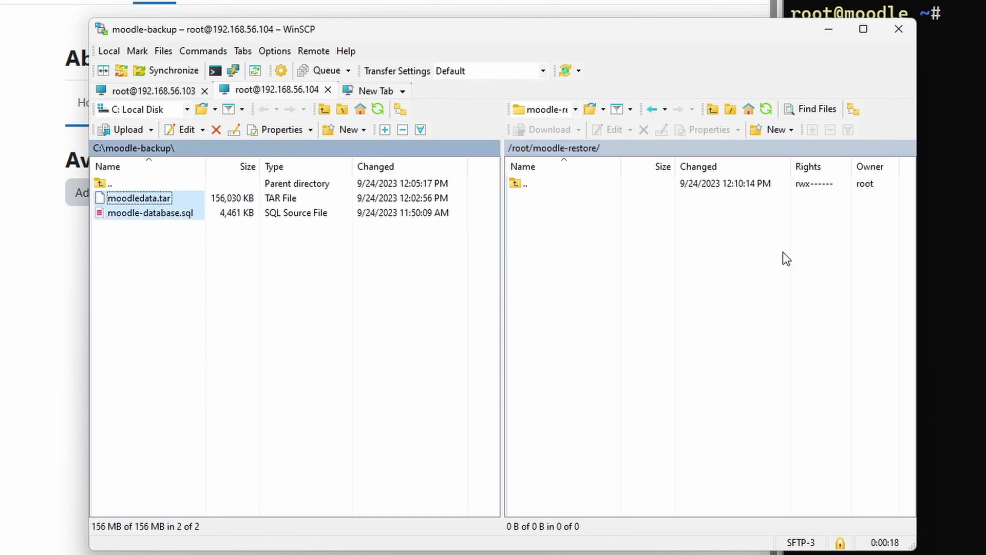
key("F5")
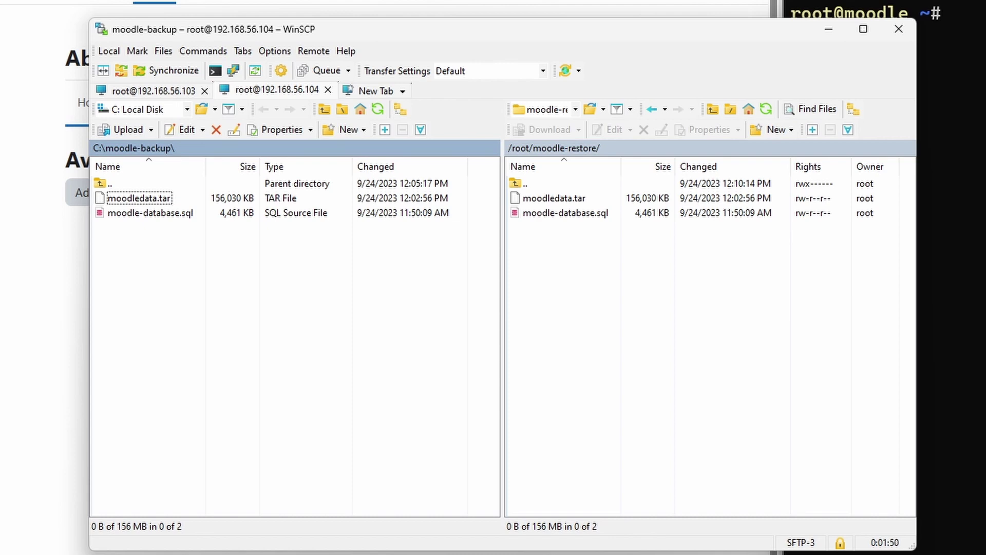
Step: In the second server's terminal session, change into the moodle-restore directory and list the uploaded files
left_click(865, 98)
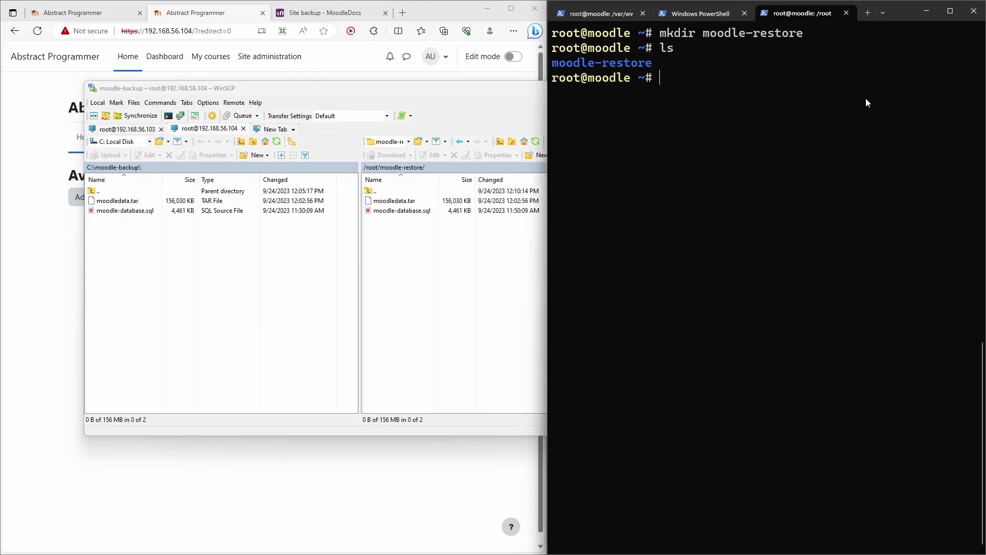
type("cd mo")
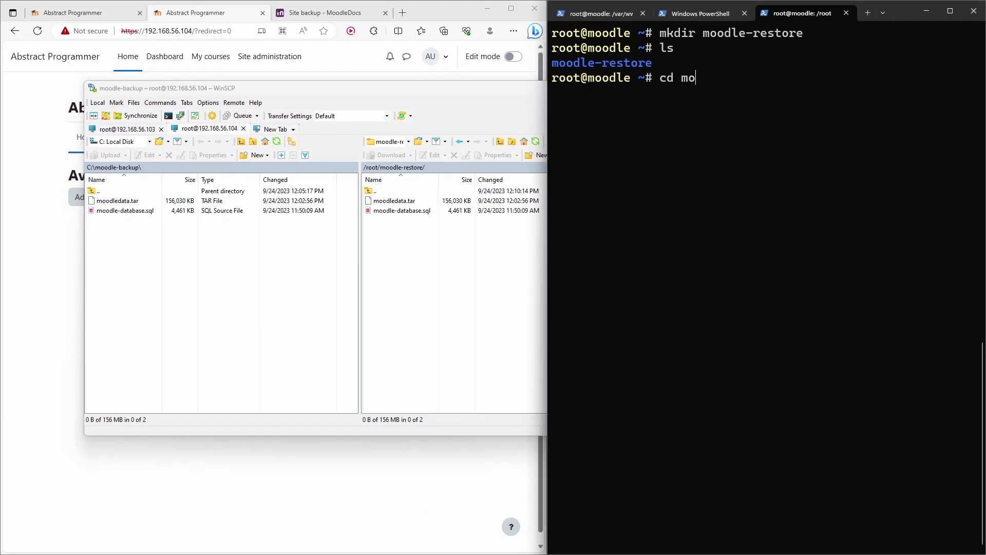
key("Tab")
key("Return")
type("ls")
key("Return")
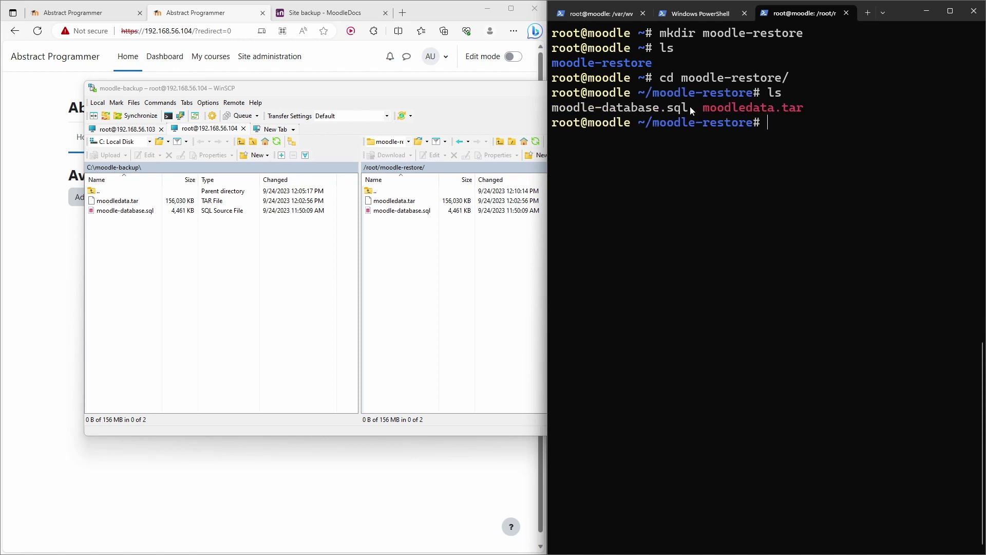
left_click_drag(689, 107, 574, 107)
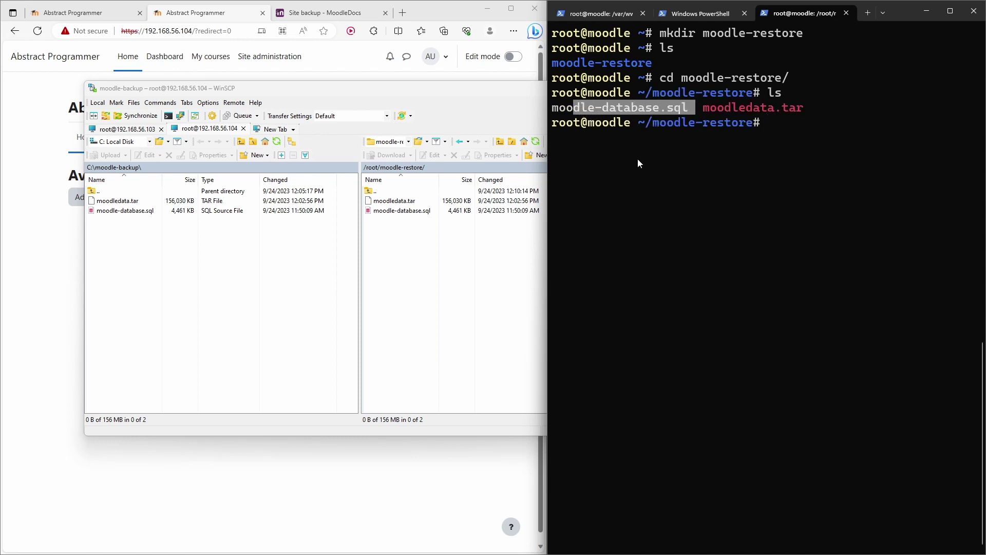
left_click(682, 163)
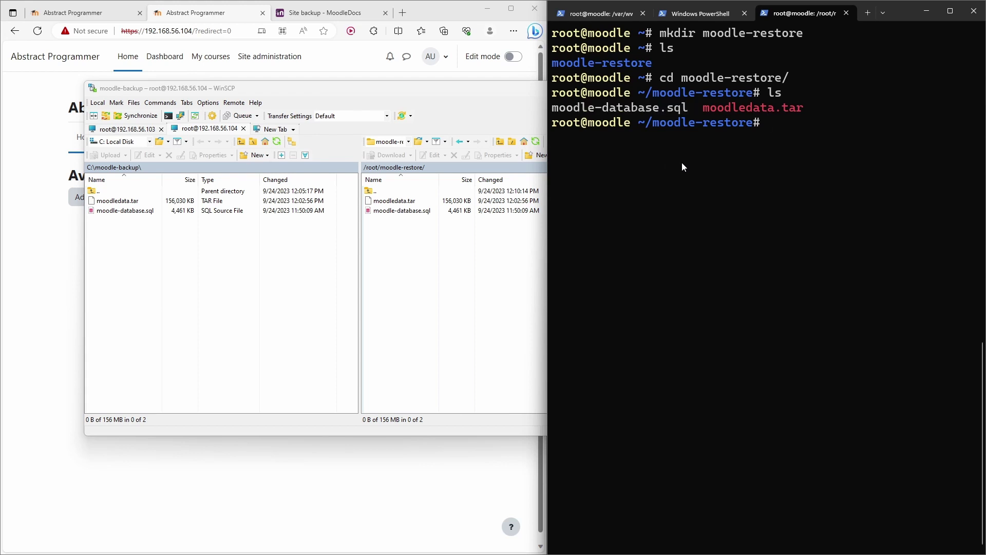
Step: Import the dump into the moodle database with mysql moodle < moodle-database.sql, checking the database name in the saved configuration notes
type("mysql")
key("Home")
type("sudo")
key("BackSpace")
key("BackSpace")
key("BackSpace")
key("BackSpace")
key("BackSpace")
key("End")
key("alt+Tab")
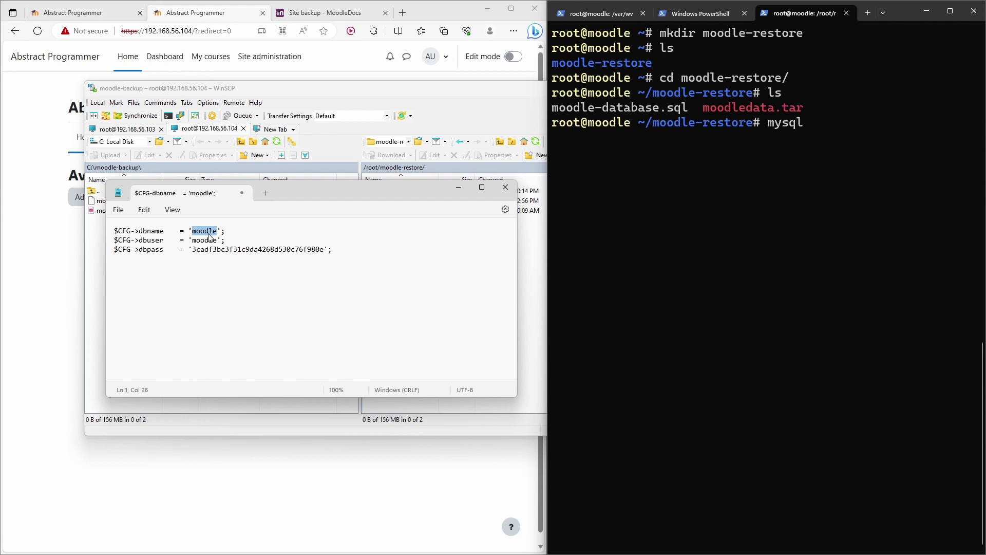
left_click(744, 222)
type("moodle")
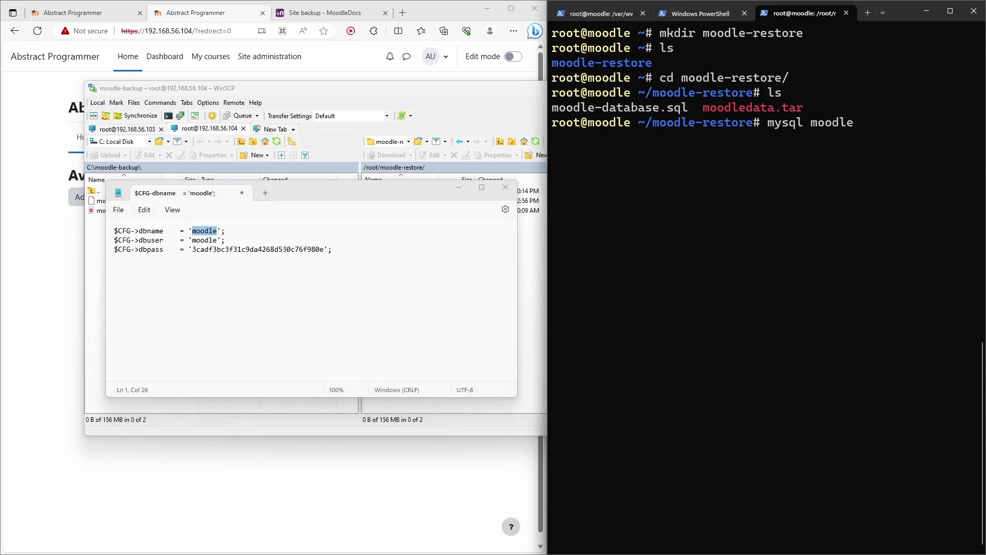
type(" < moodle-d")
key("Tab")
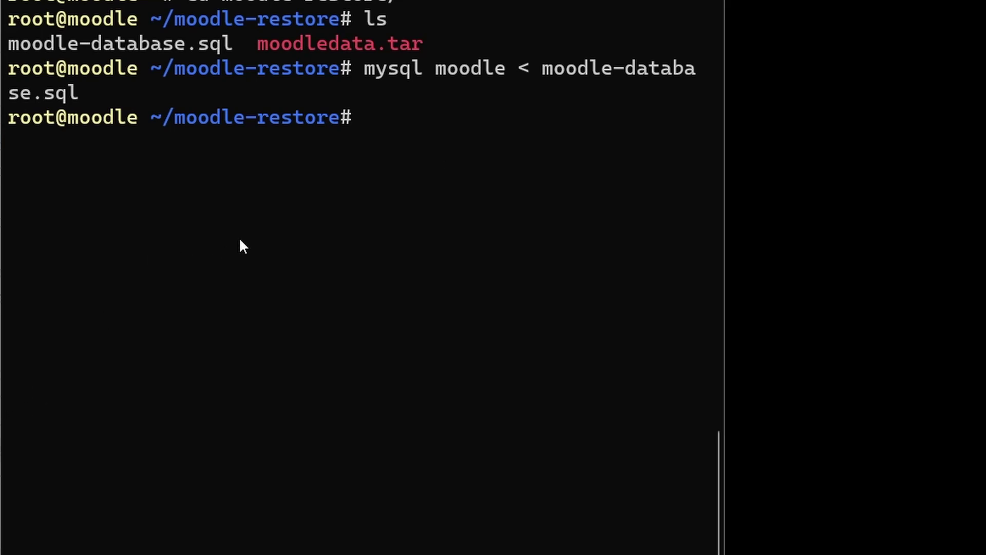
Step: Enter GRANT LOCK TABLES ON moodle.* TO 'moodleuser'@'localhost'; at the prompt as an example and clear it without running it
type("GRANT LOCK TABLES ON moodle.* TO 'moodleuser'@'localhost';")
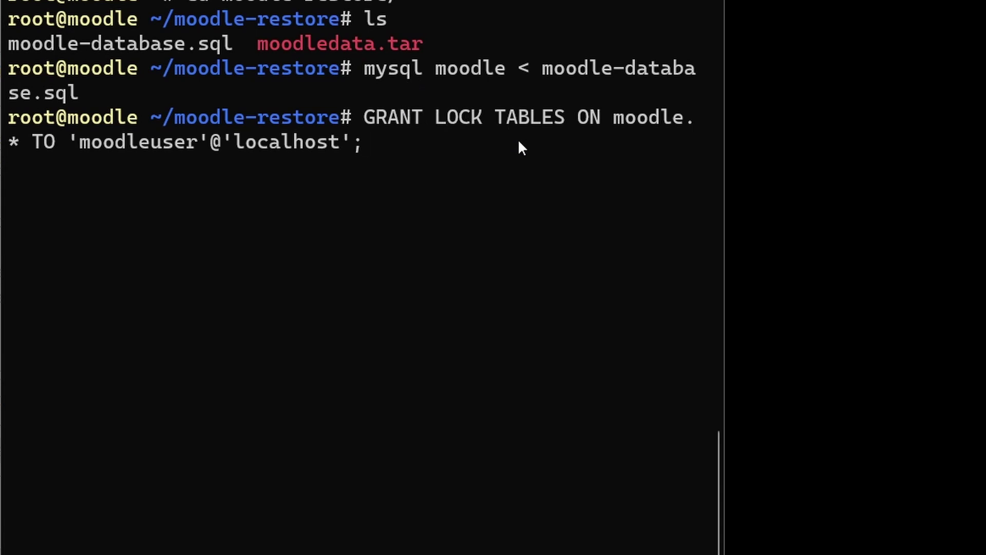
key("ctrl+u")
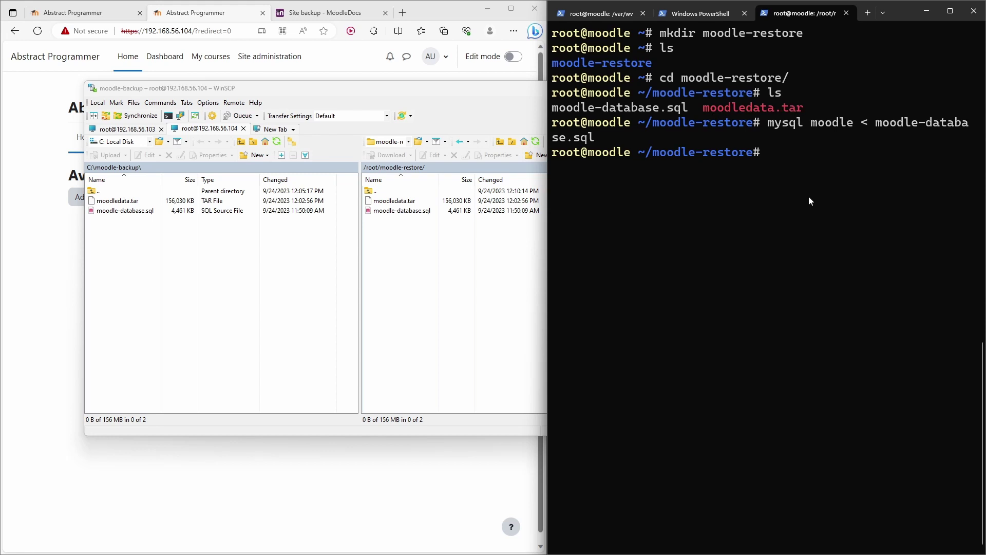
Step: Copy moodledata.tar to /var/www/, change into that directory and list its contents
type("cp moodledata.tar /var/www/ root@moodle ~/moodle-restore# ")
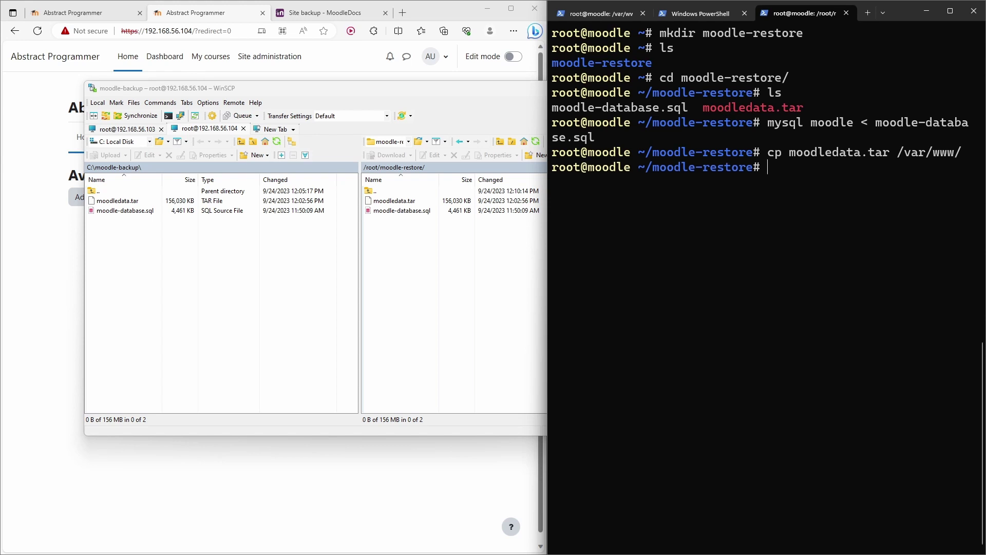
type("cd /va")
type("ww/")
key("Return")
type("ls")
key("Return")
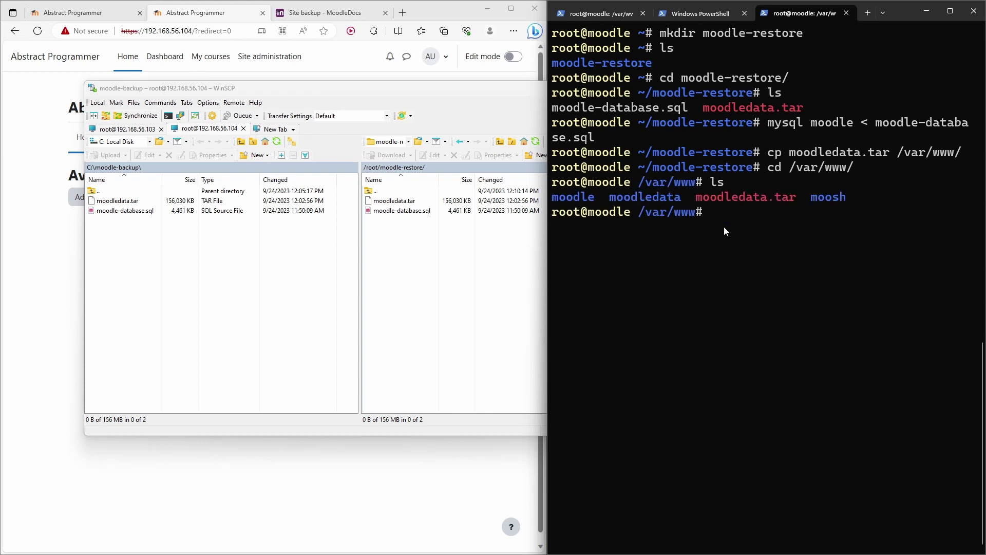
Step: Delete the existing moodledata directory in /var/www with rm -r and list the directory again
type("rm -r moodle")
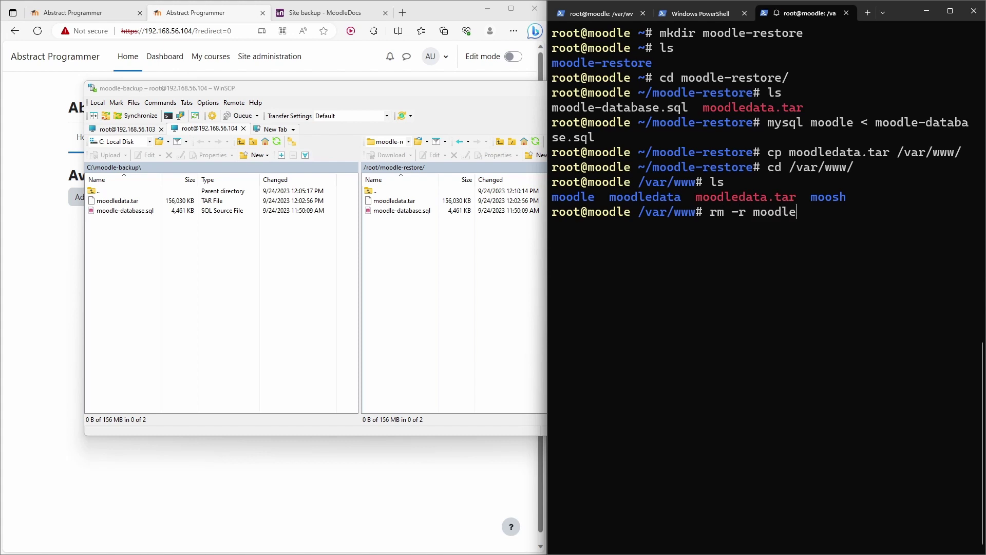
type("data")
key("Return")
type("ls")
key("Return")
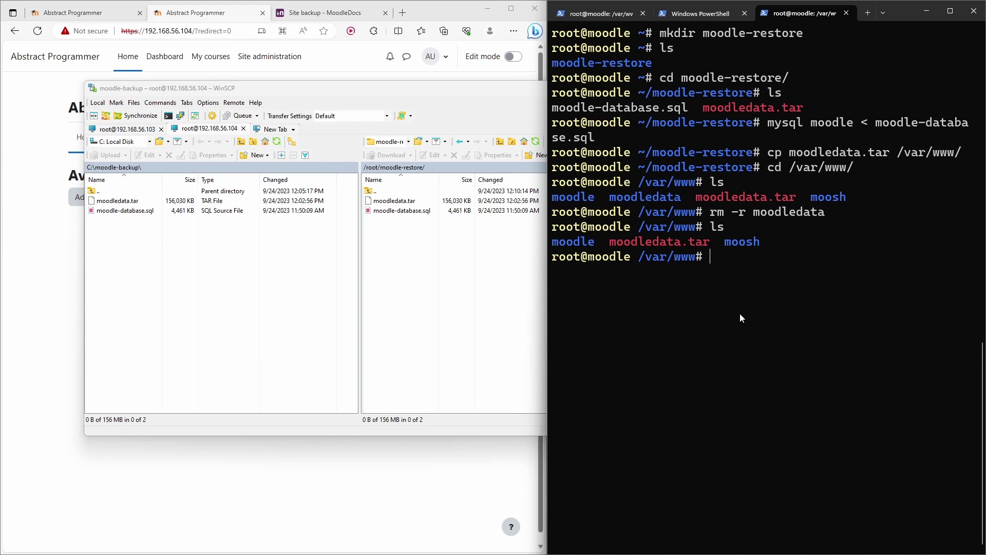
Step: Extract moodledata.tar in /var/www with tar -xf and list the directory's contents
type("tar -xf moodled")
key("Tab")
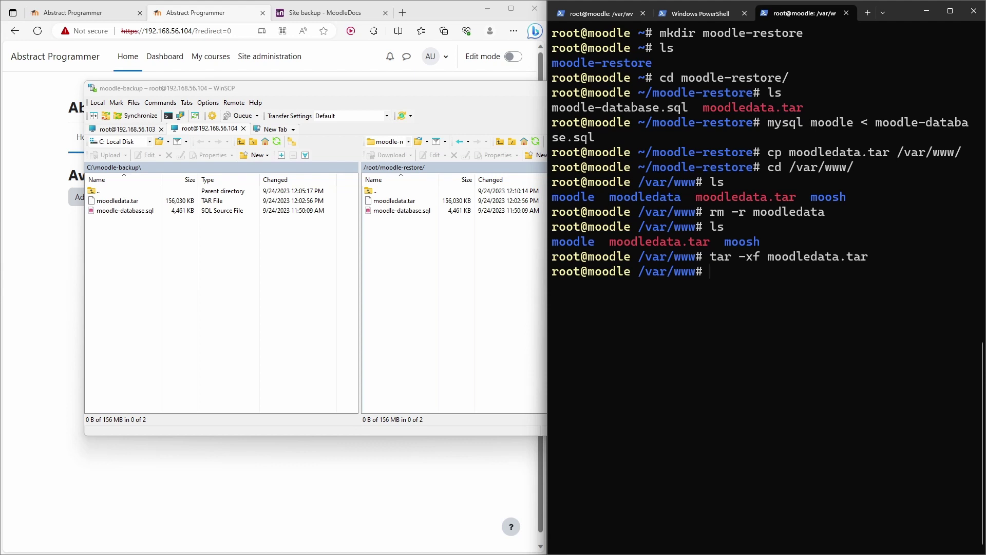
type("ls")
key("Return")
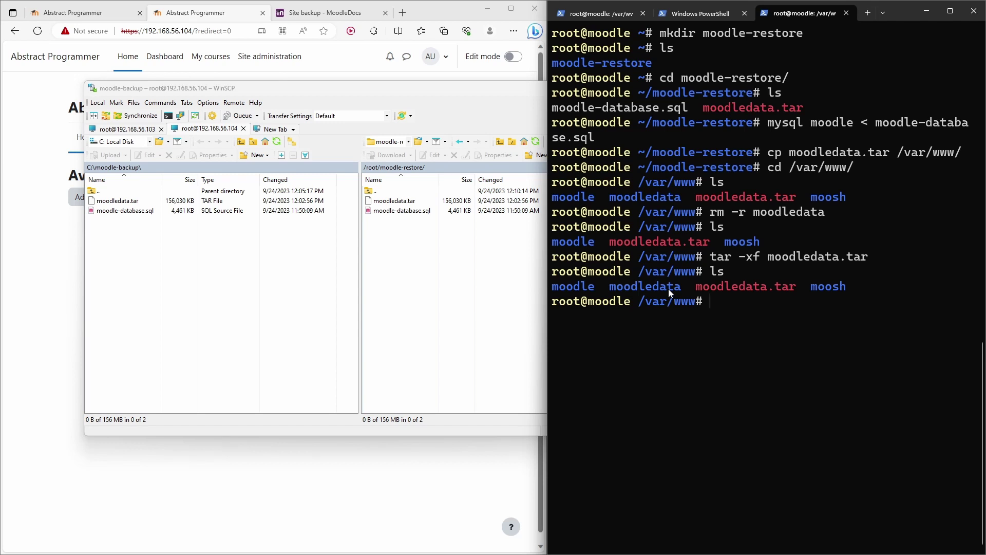
Step: Switch to the browser, reload the second Moodle site at 192.168.56.104 and review its front page and available courses
left_click(69, 254)
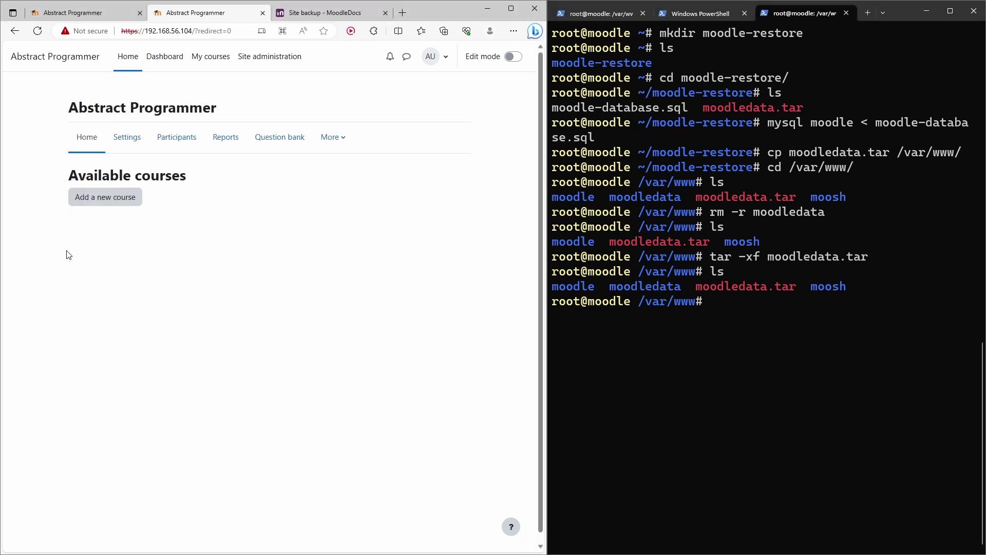
left_click(37, 32)
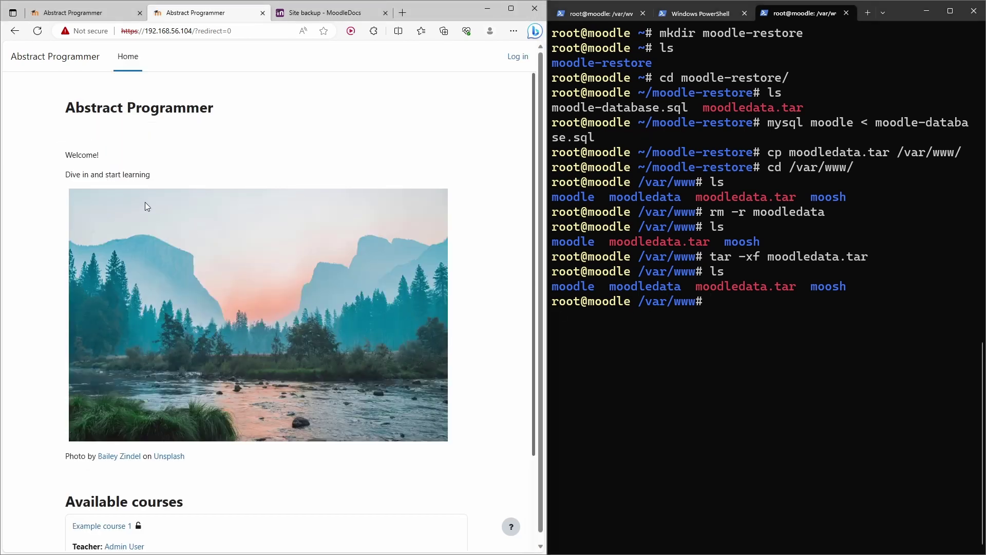
scroll(145, 201, "down", 2)
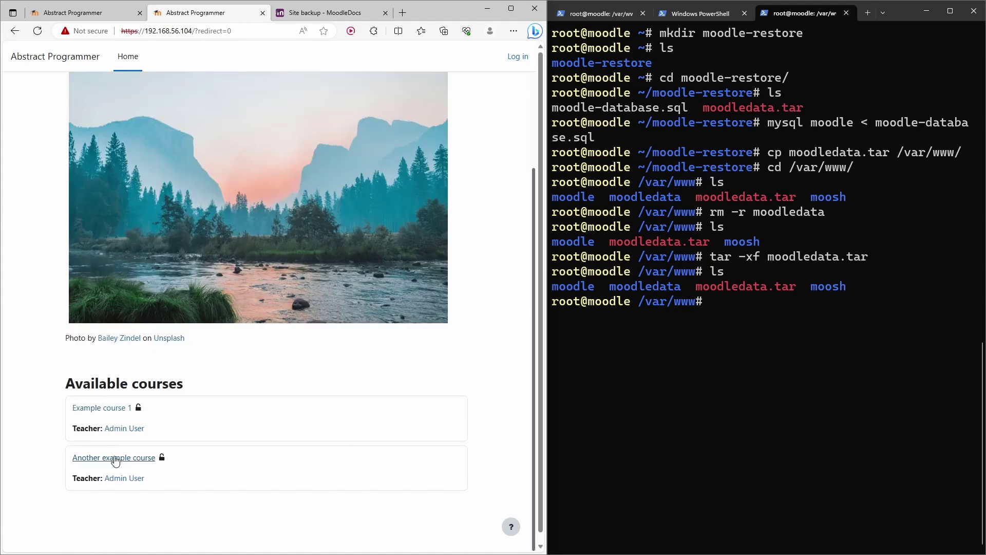